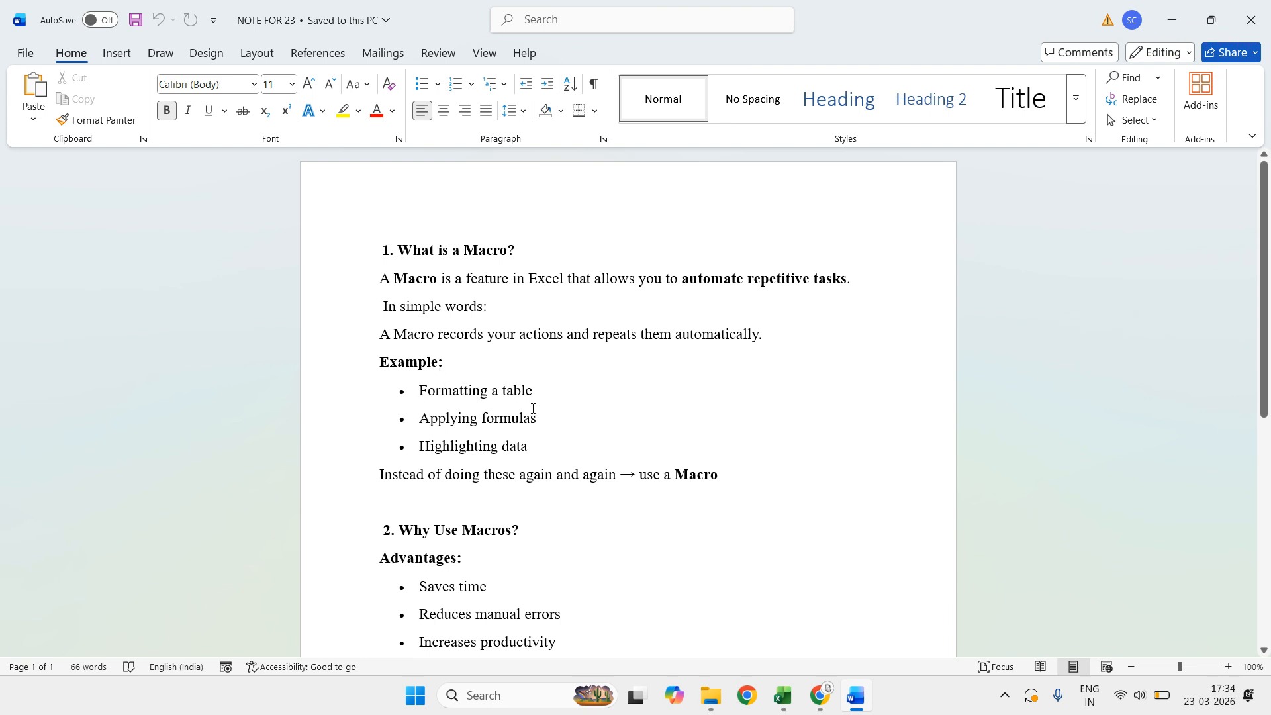
Step: Read through the notes on what a macro is and why to use macros, down to the end of the advantages list
key("Down")
key("Down")
key("Down")
key("Down")
key("Down")
key("Down")
key("Down")
key("Down")
key("Down")
key("Down")
key("Down")
key("Down")
key("Down")
key("Down")
key("Down")
key("Down")
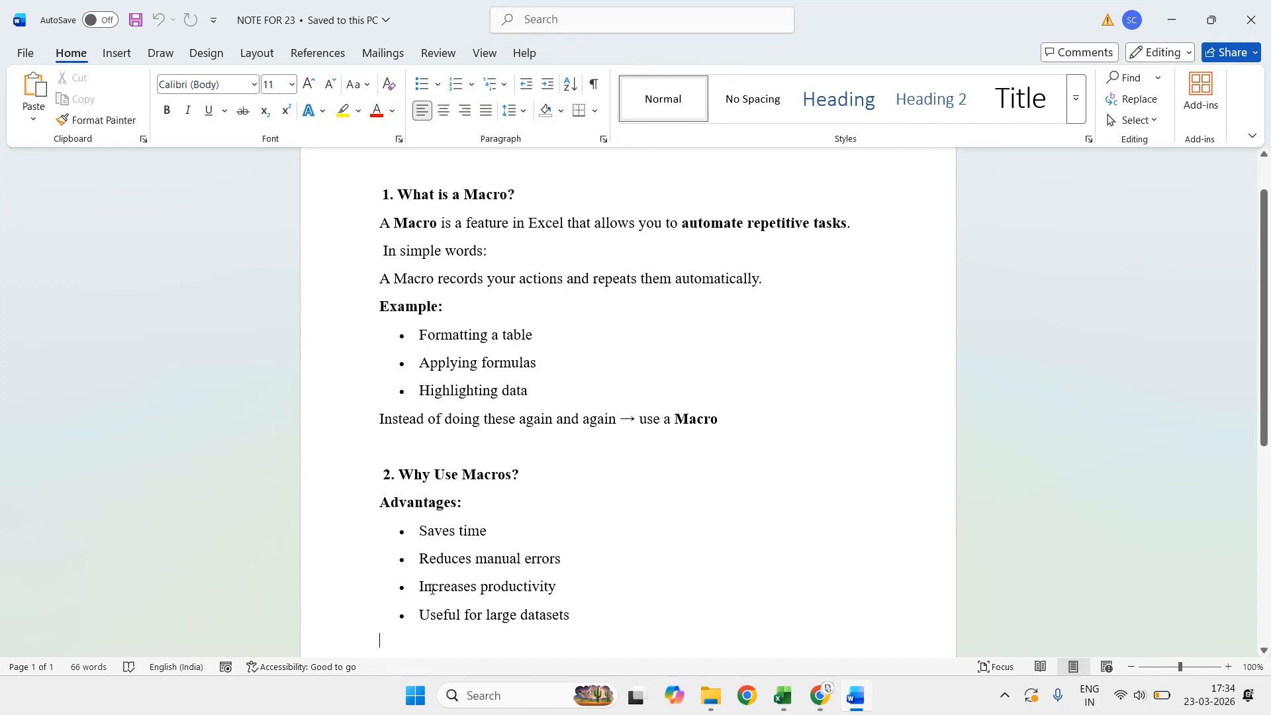
Step: Highlight the bullet "Useful for large datasets" in yellow
left_click_drag(415, 610, 593, 630)
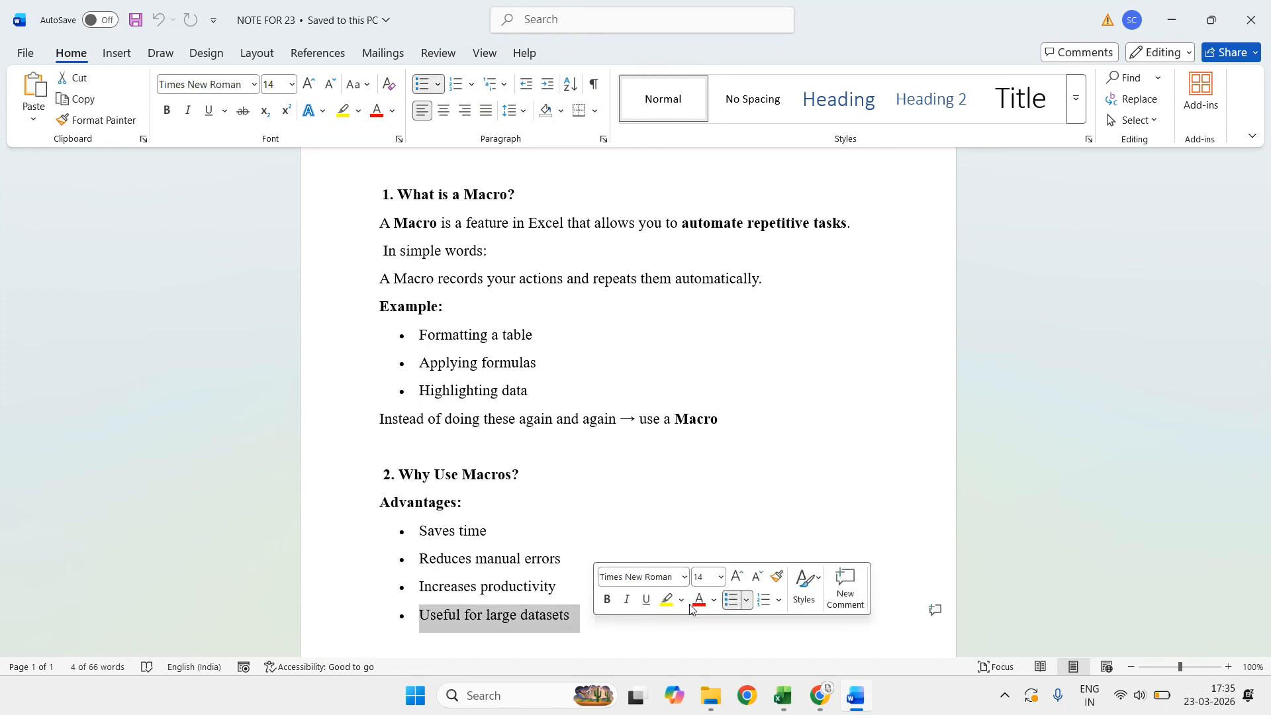
left_click(667, 603)
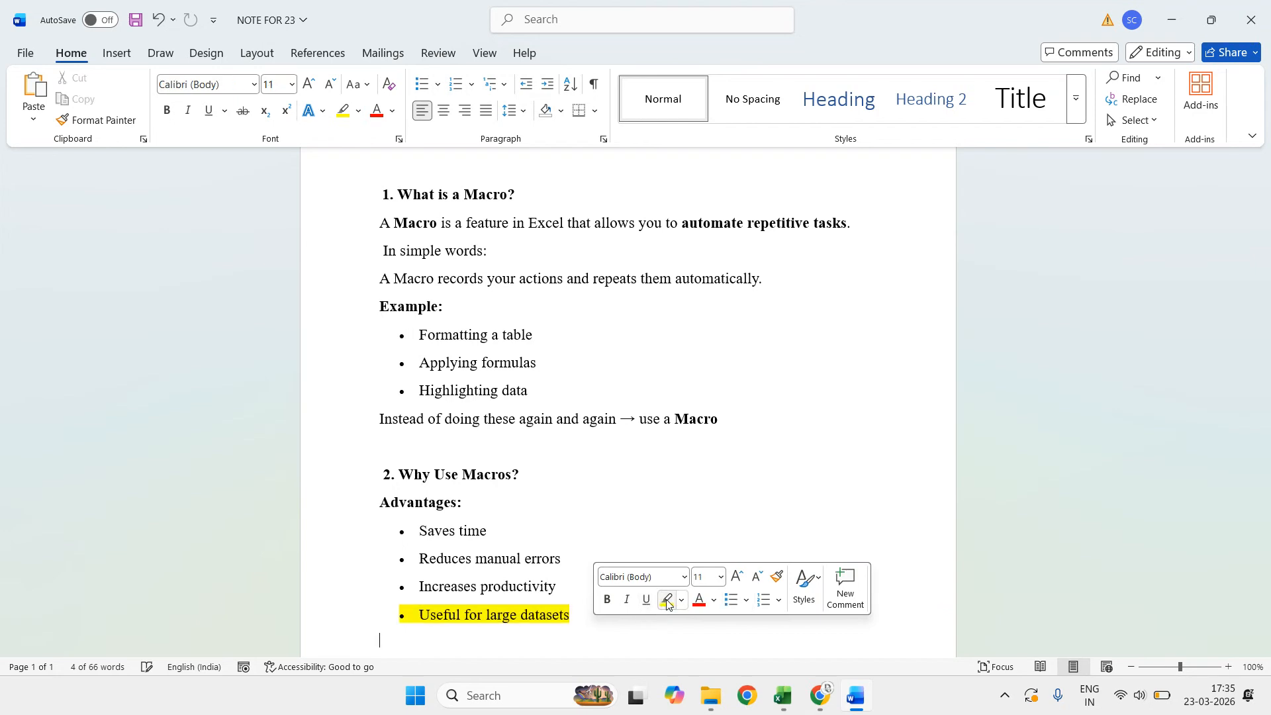
left_click(560, 615)
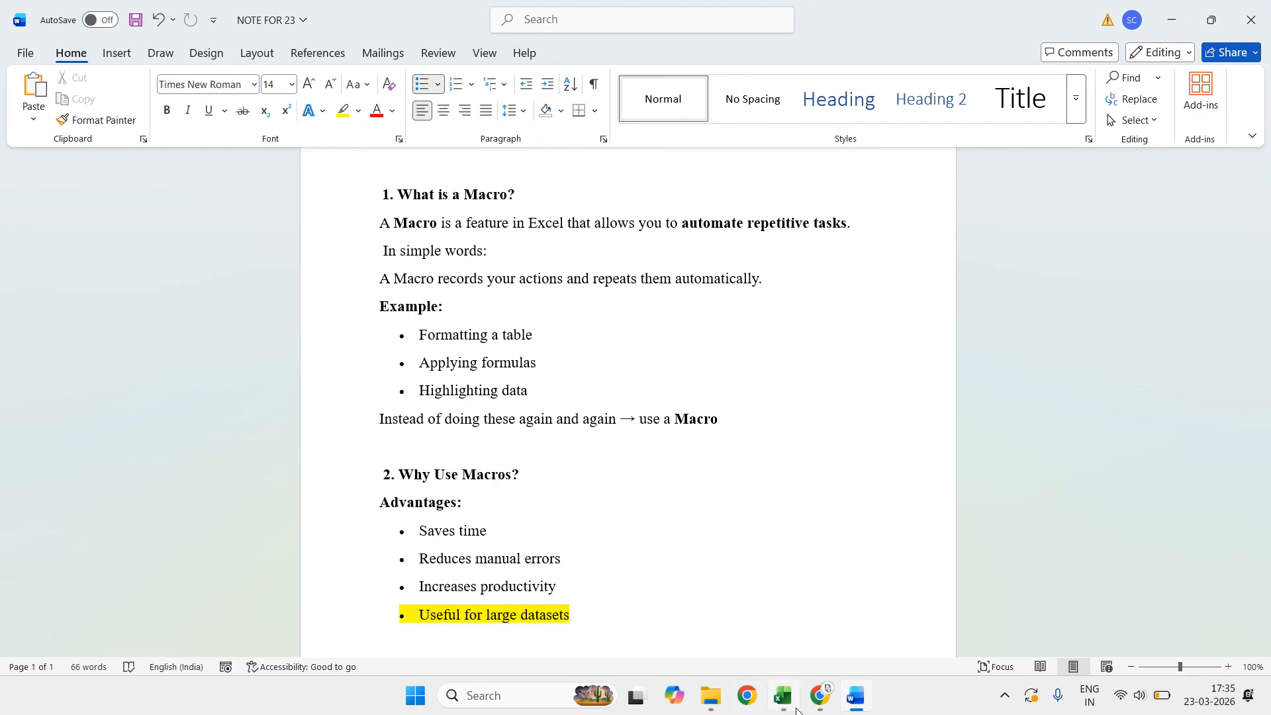
Step: Switch to the DATA FOR 23 workbook in Excel and select cell C2 on the CLASS 1 sheet
mouse_move(782, 695)
left_click(760, 642)
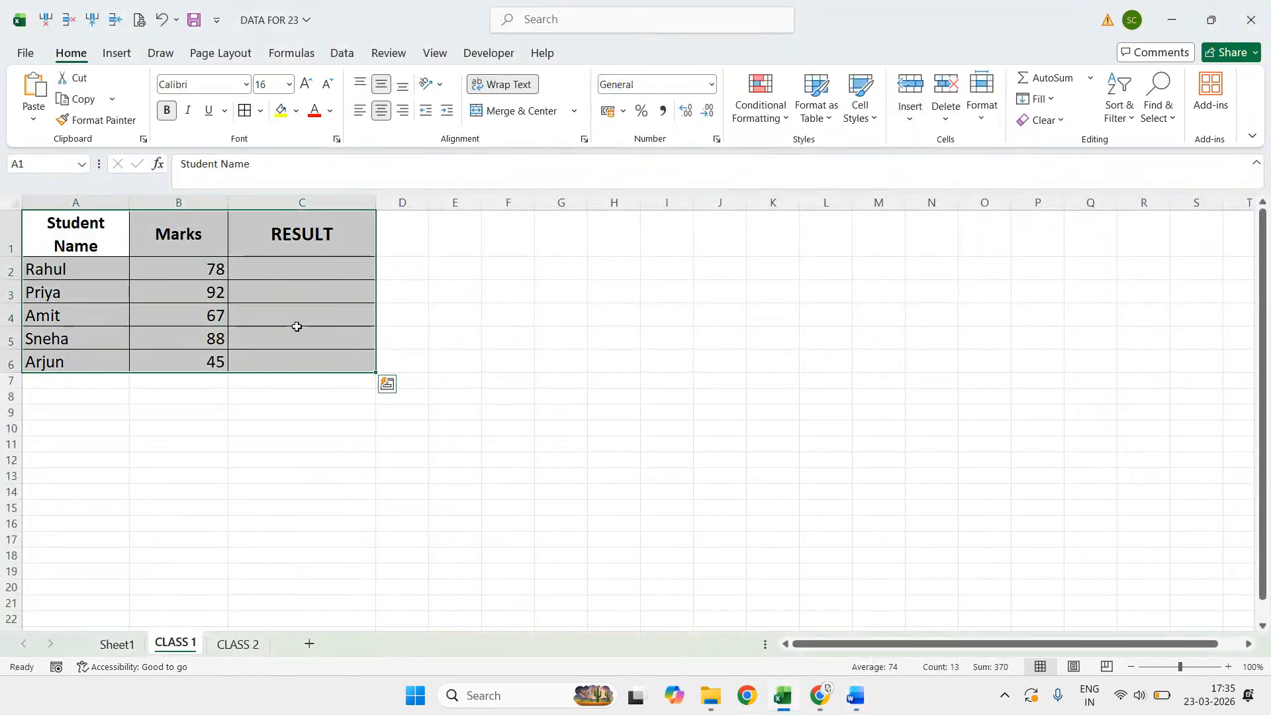
left_click(259, 284)
left_click(263, 270)
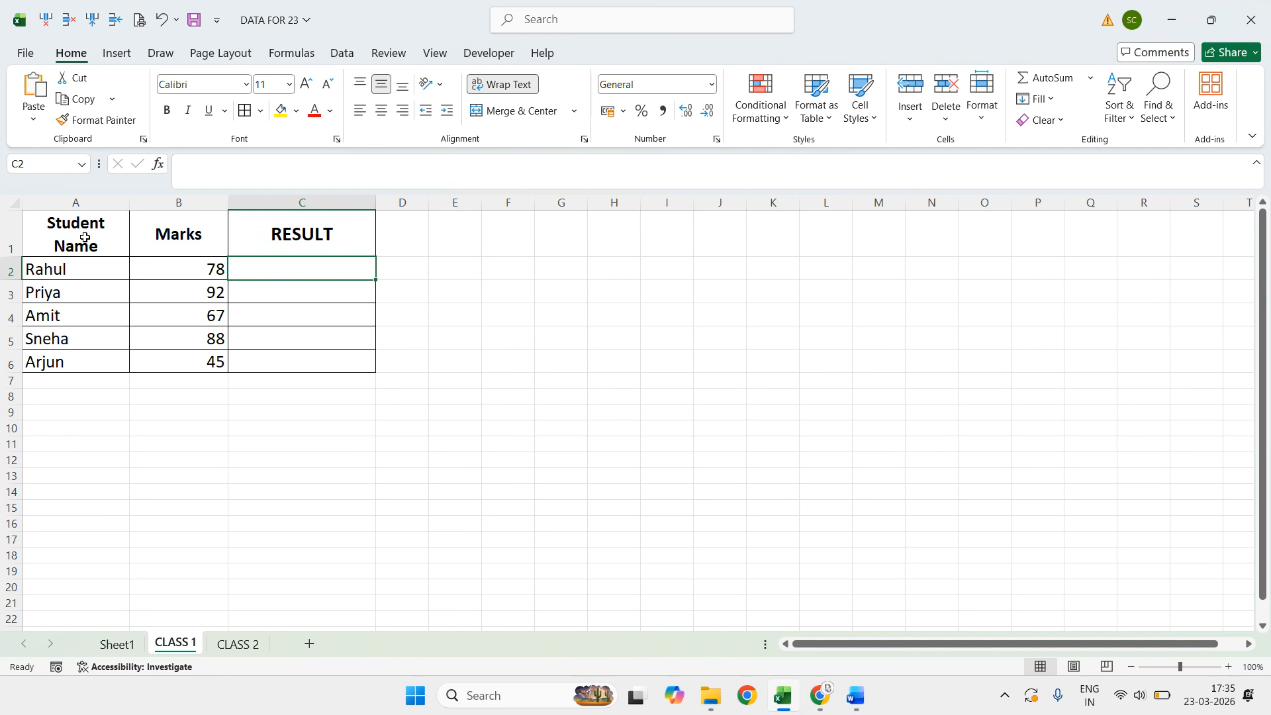
Step: Start recording a macro named STU, stored in this workbook
left_click(500, 62)
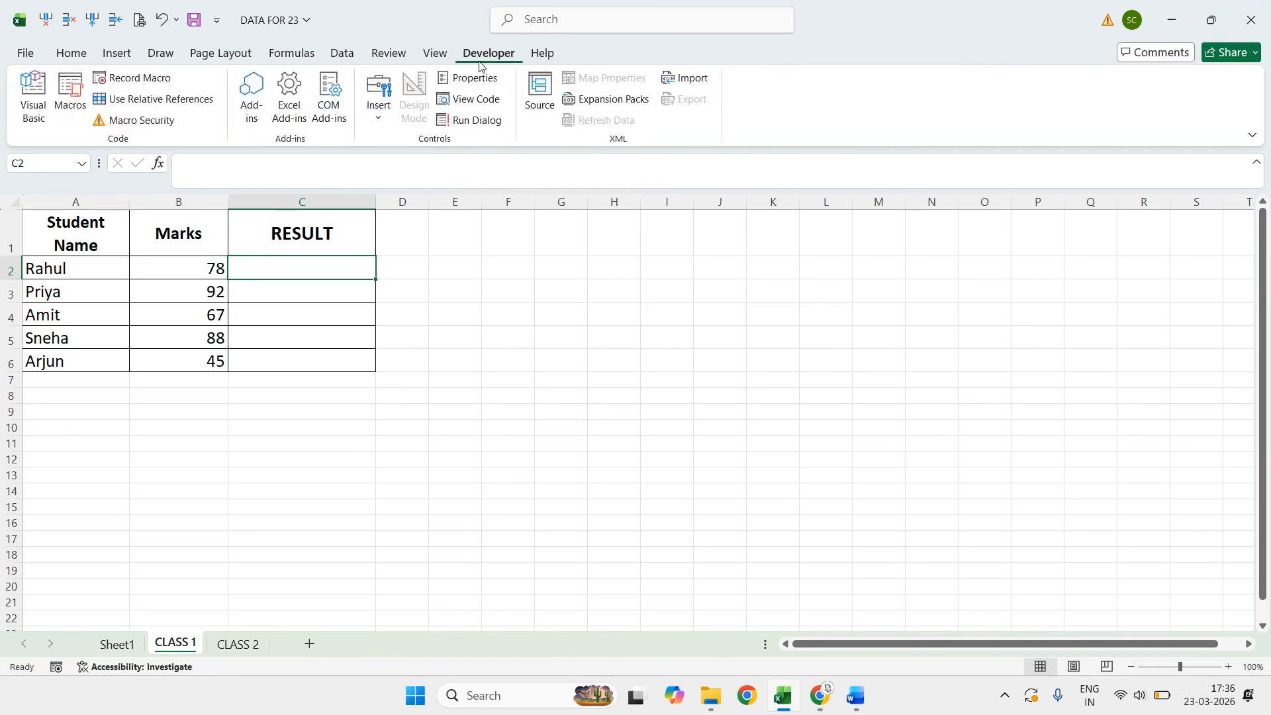
left_click(154, 78)
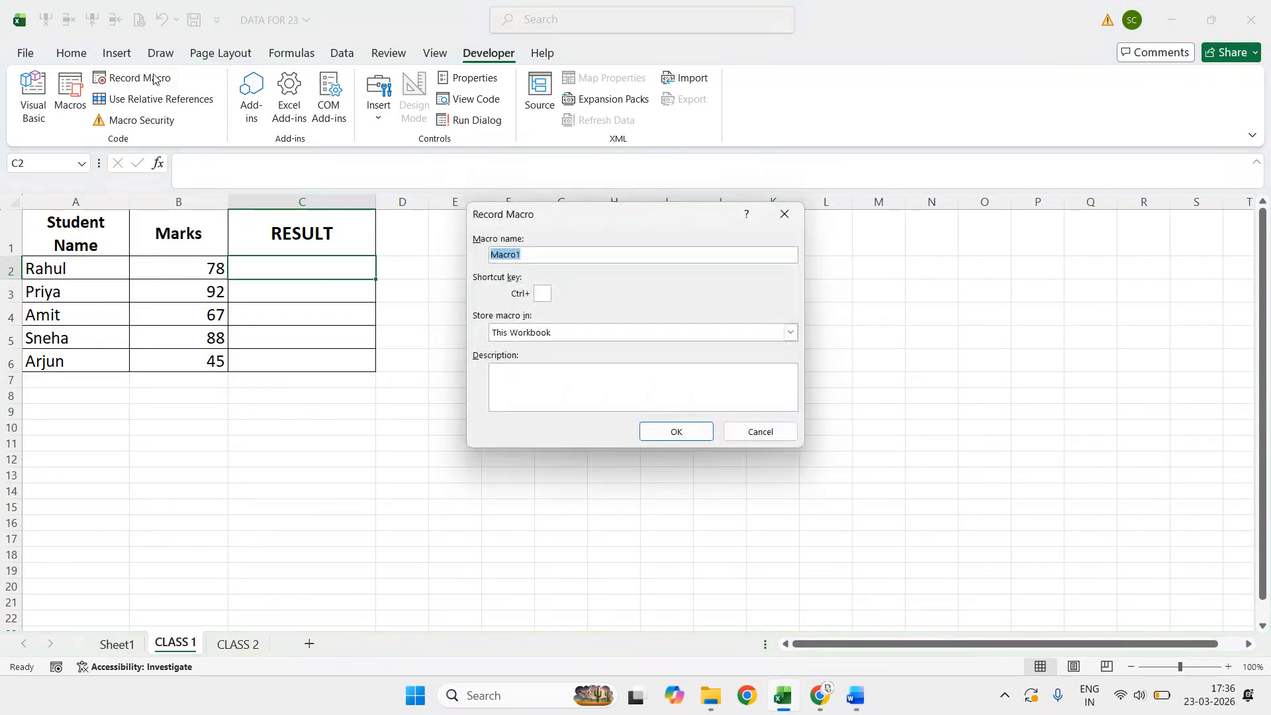
key("BackSpace")
type("S")
key("BackSpace")
left_click(528, 257)
type("STU")
left_click(671, 437)
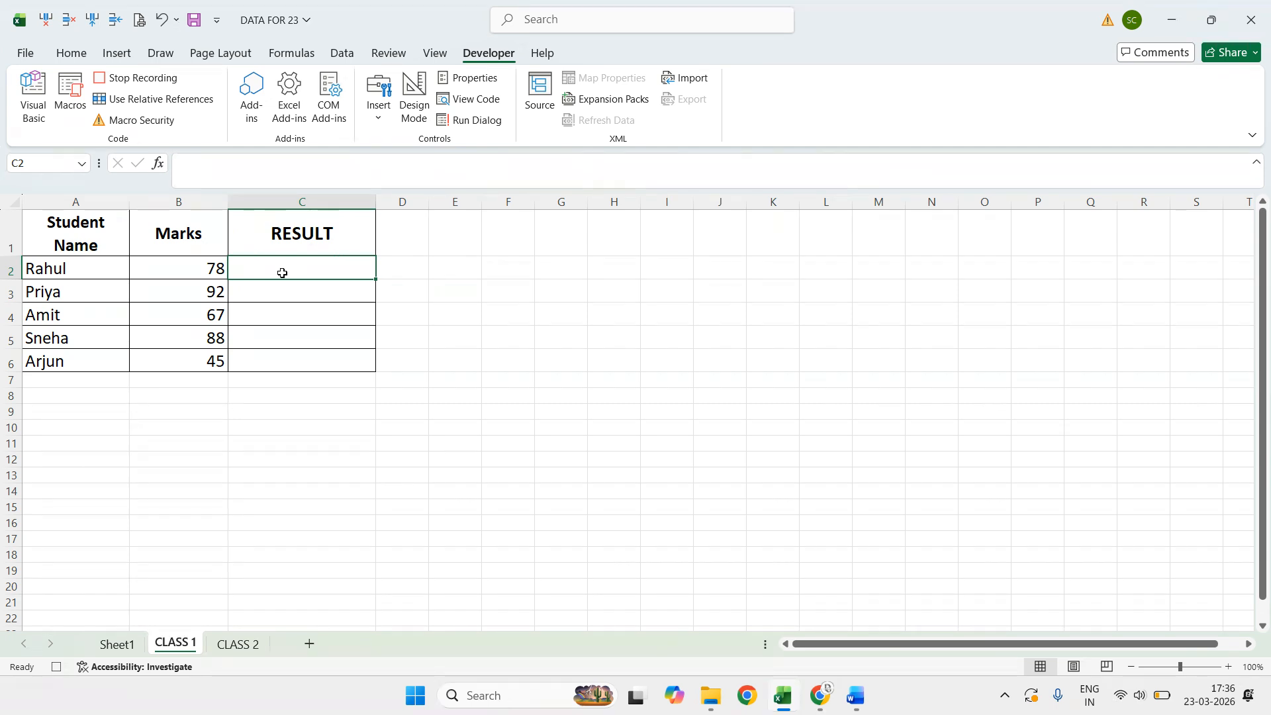
Step: Enter =IF(B2>50,"PASS","FAIL") in C2 and fill it down to C6
double_click(282, 273)
type("=IF")
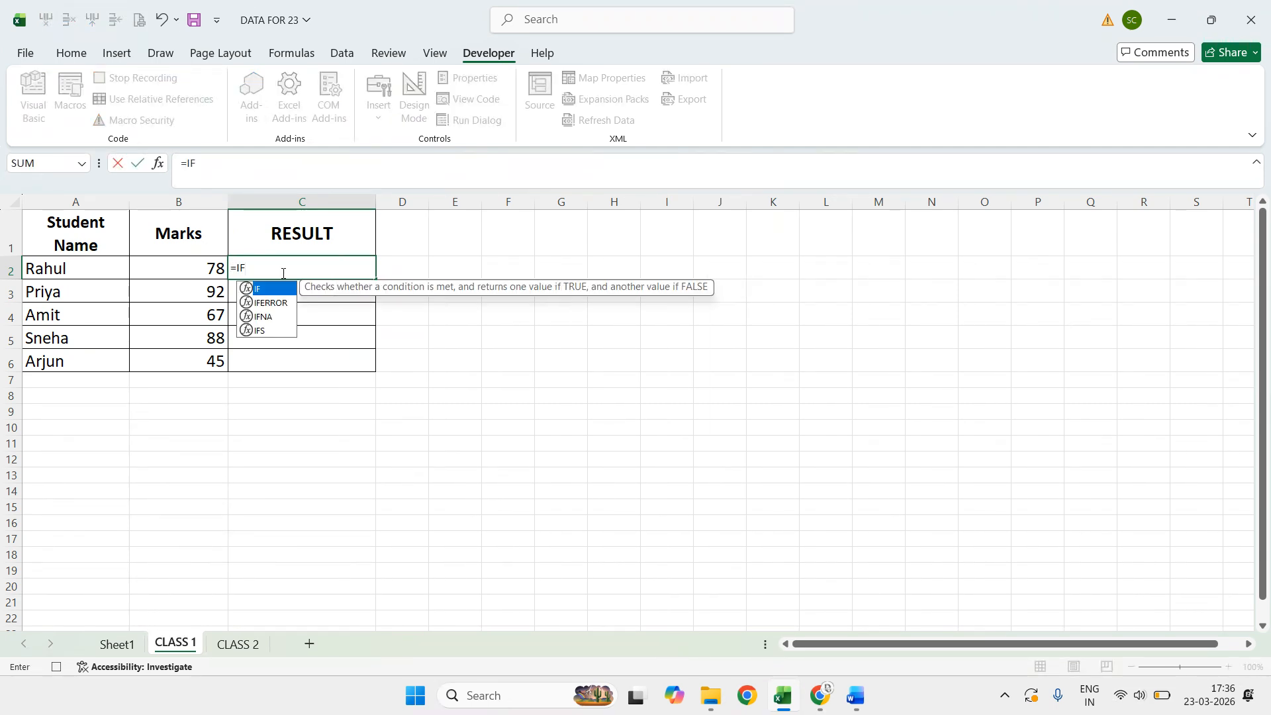
type("(")
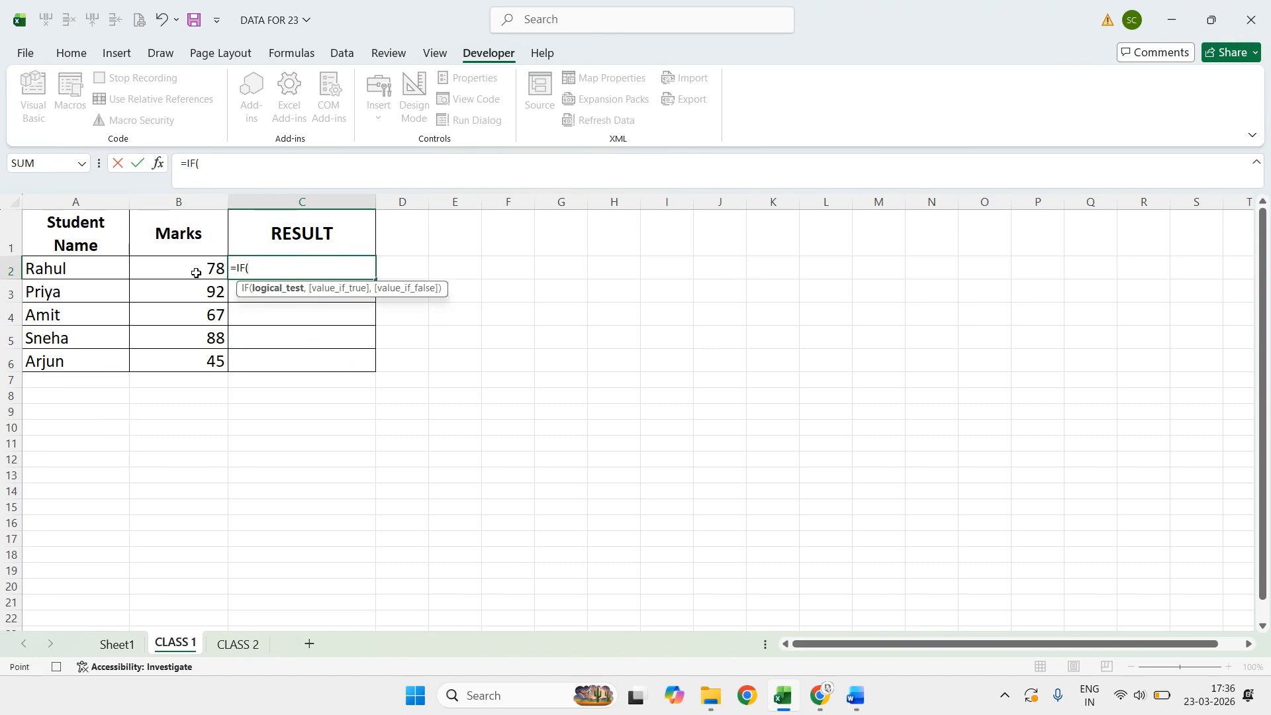
left_click(196, 273)
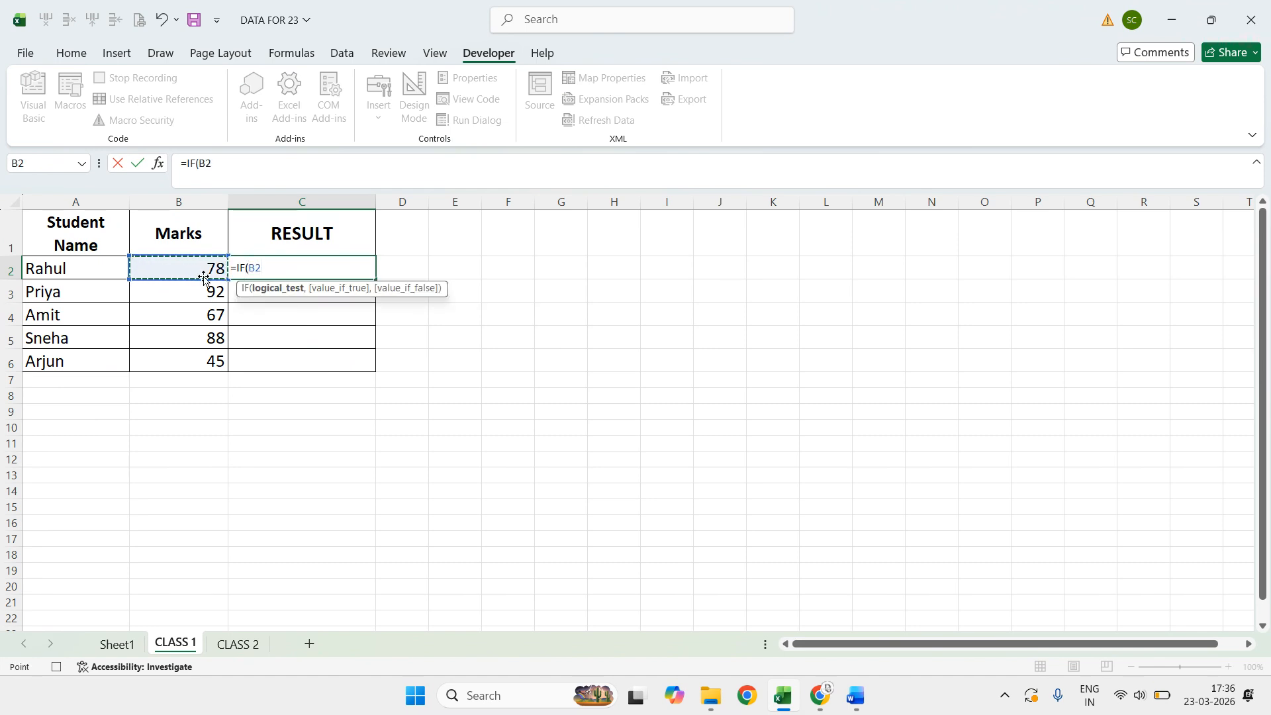
type(">50,")
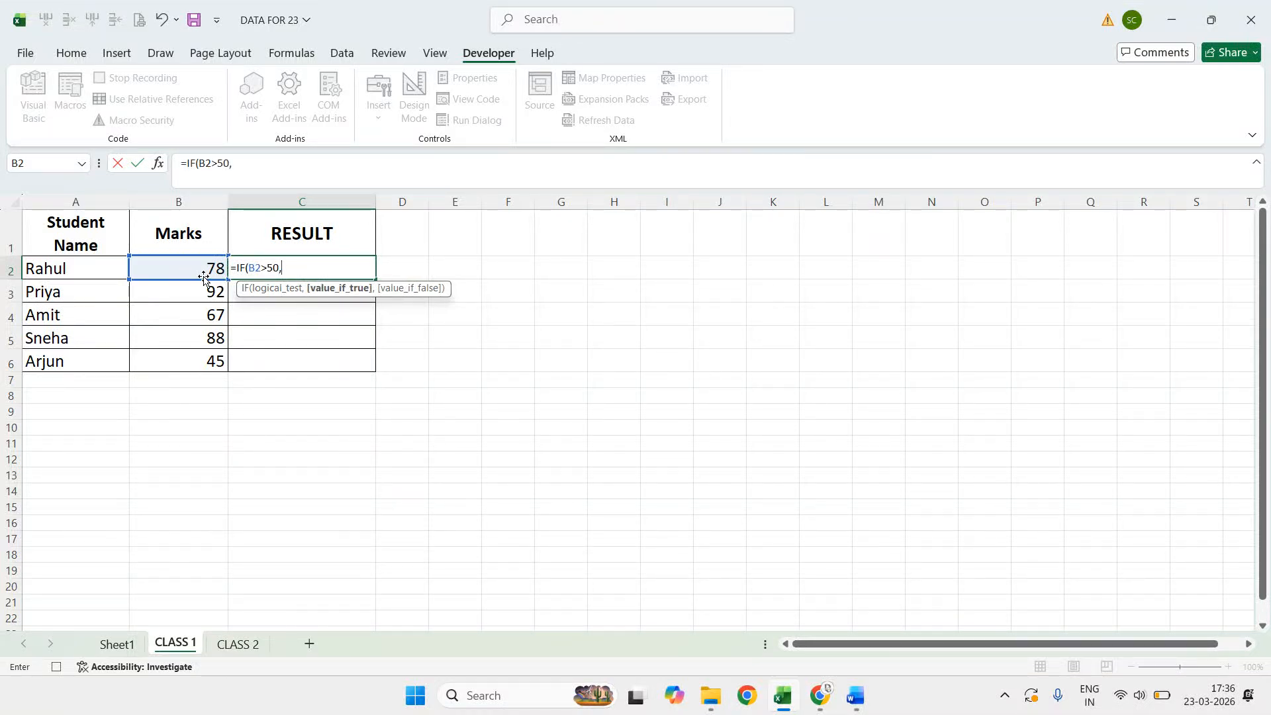
type("\"PASS\",\"")
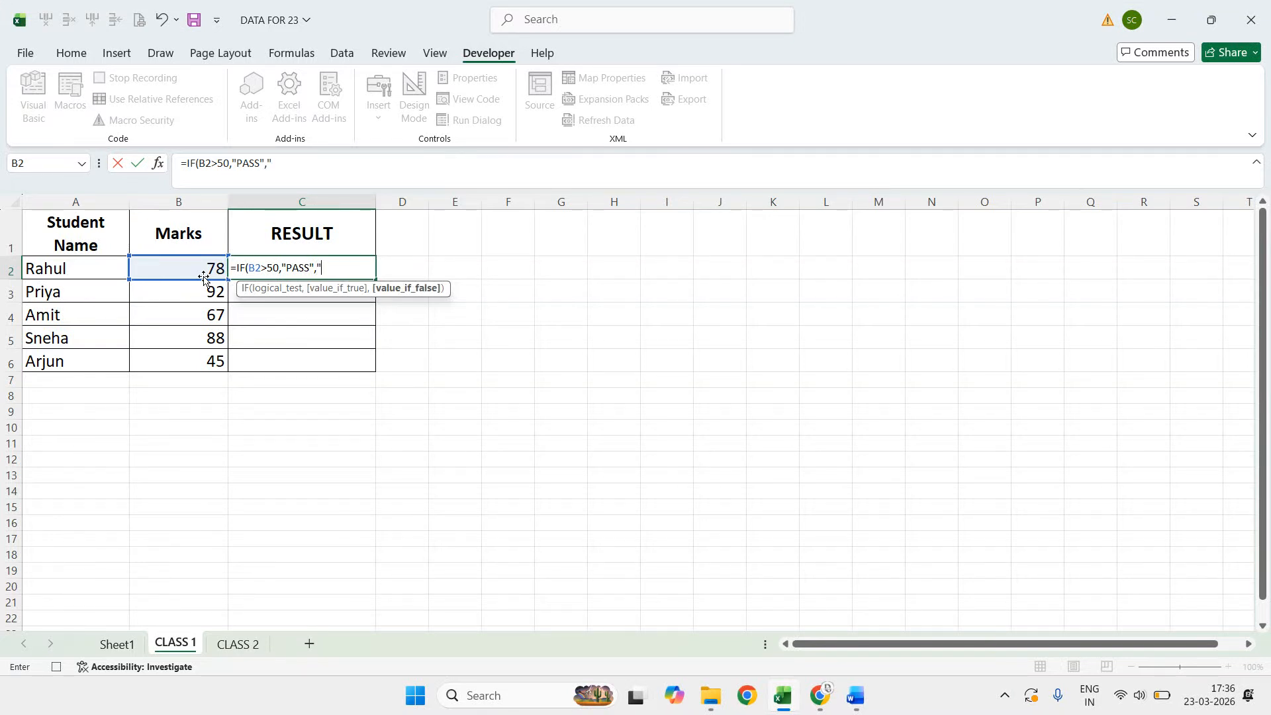
type("FAIL\")")
key("Return")
left_click(345, 267)
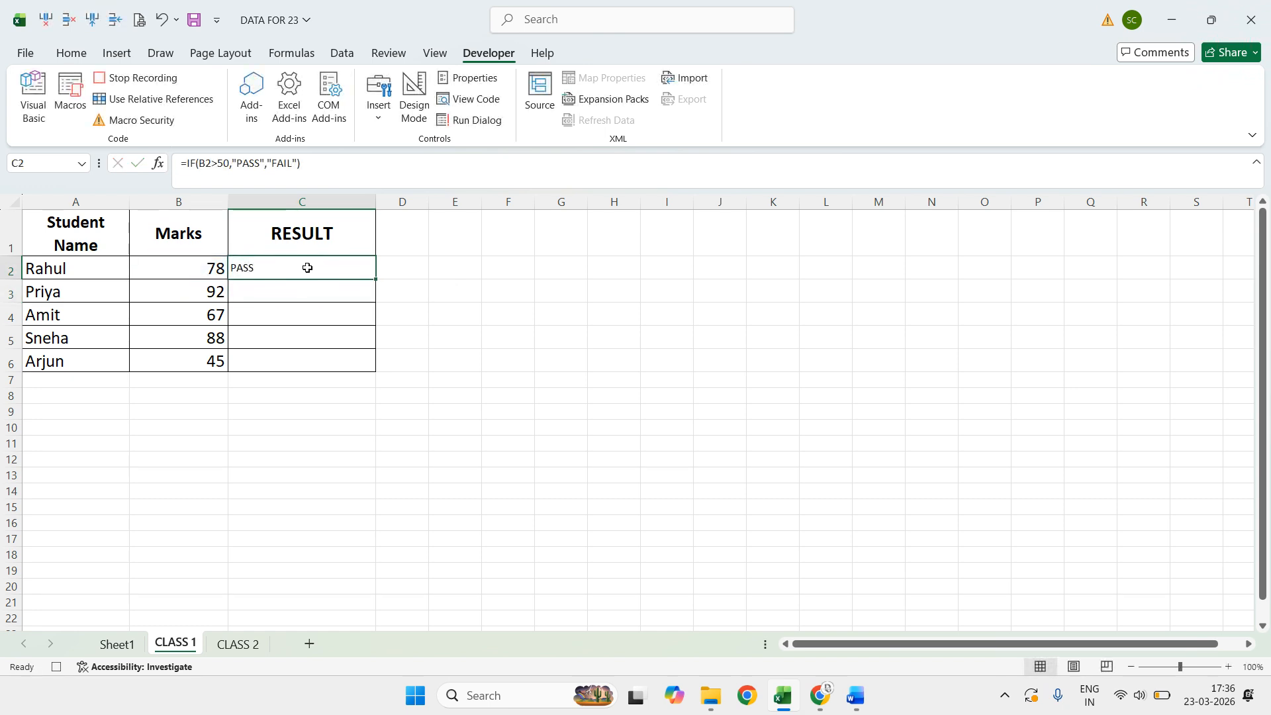
double_click(375, 279)
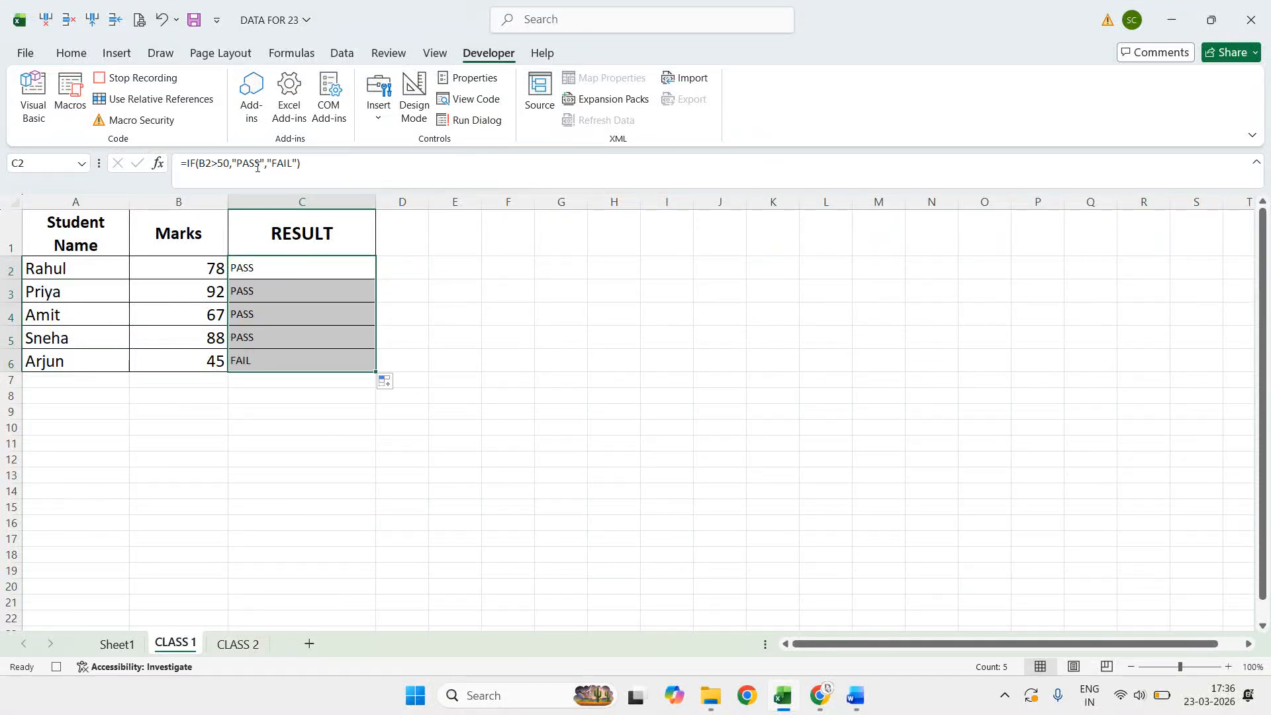
Step: Format the results in C2:C6 as bold at font size 18, and stop the macro recording
left_click(70, 52)
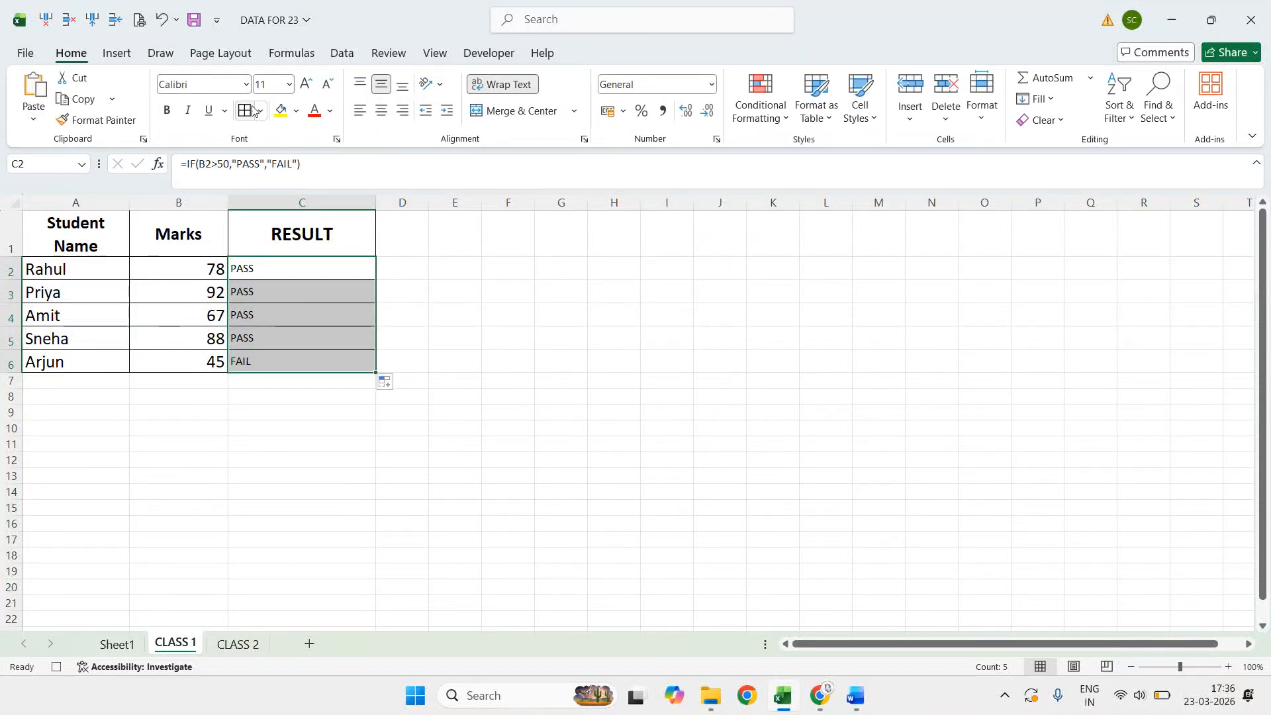
left_click(305, 83)
left_click(306, 83)
left_click(305, 84)
left_click(306, 83)
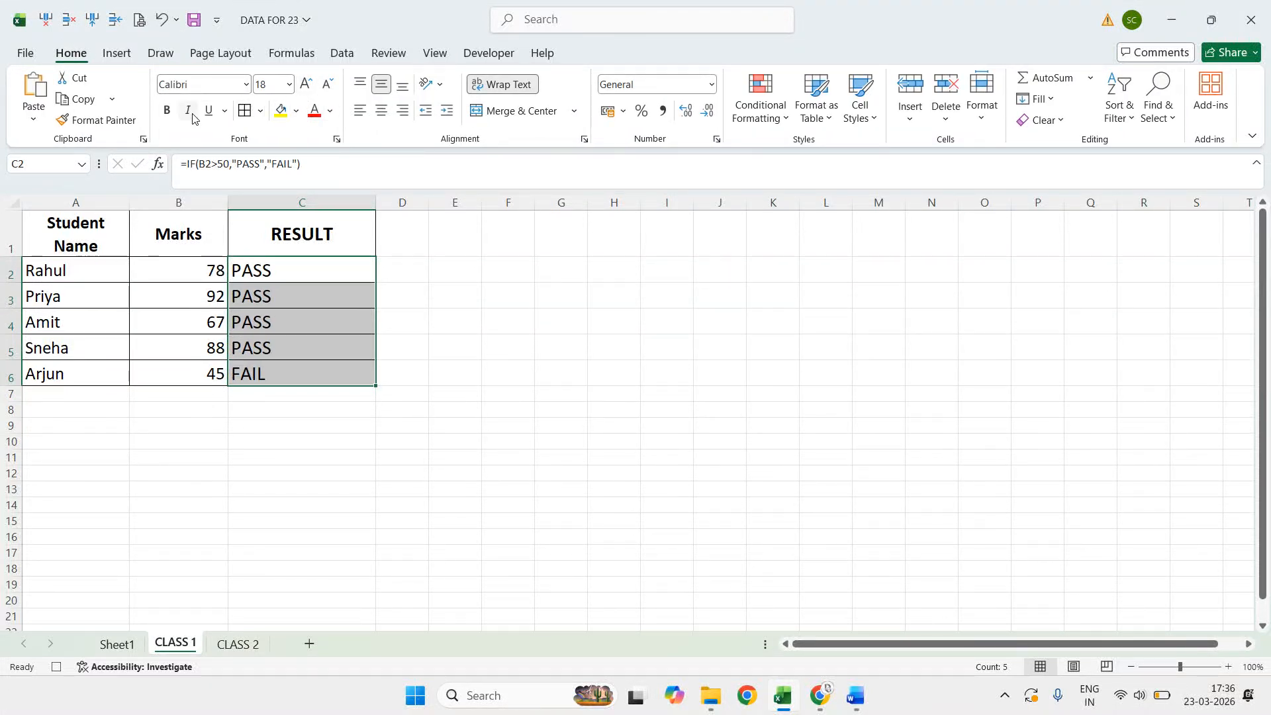
left_click(168, 111)
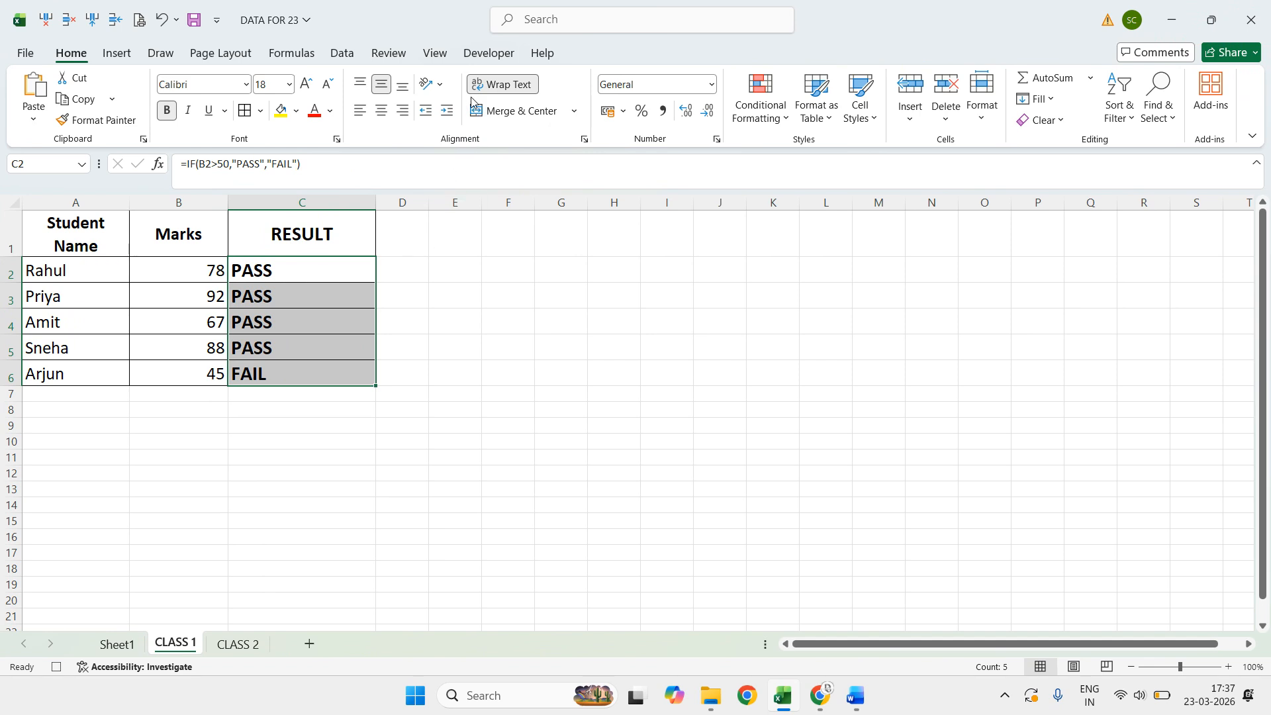
left_click(475, 59)
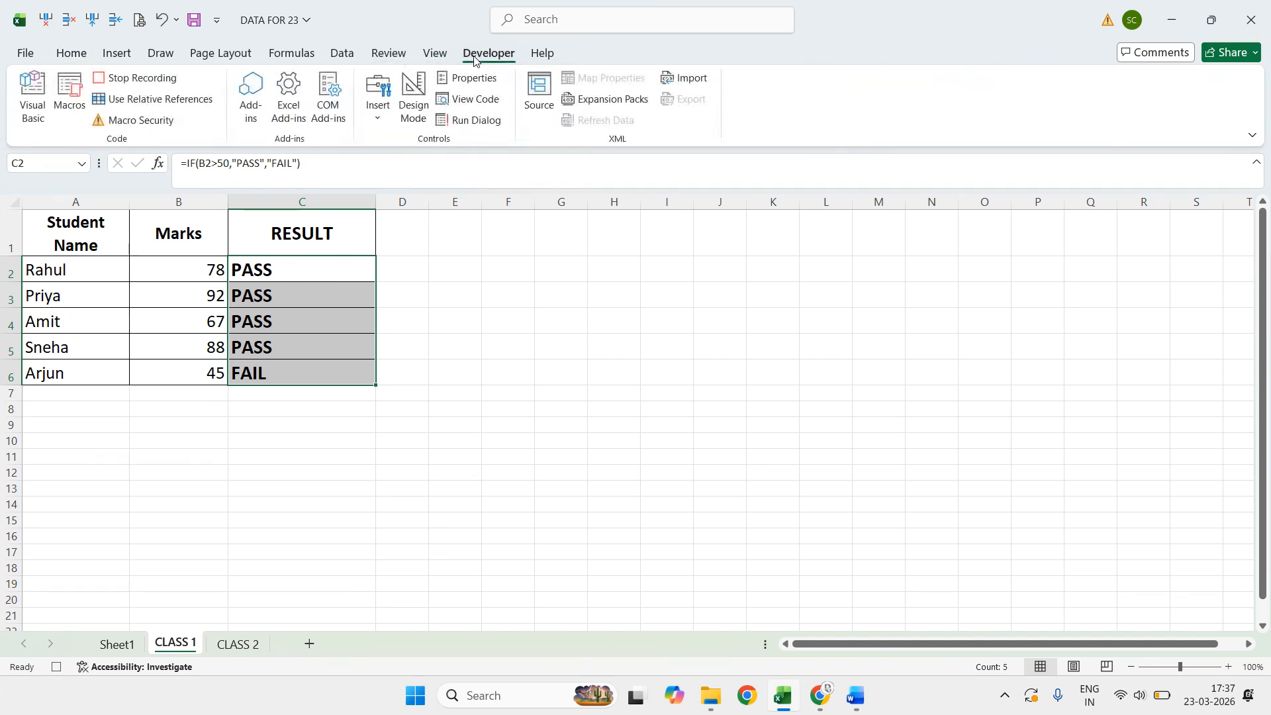
left_click(136, 85)
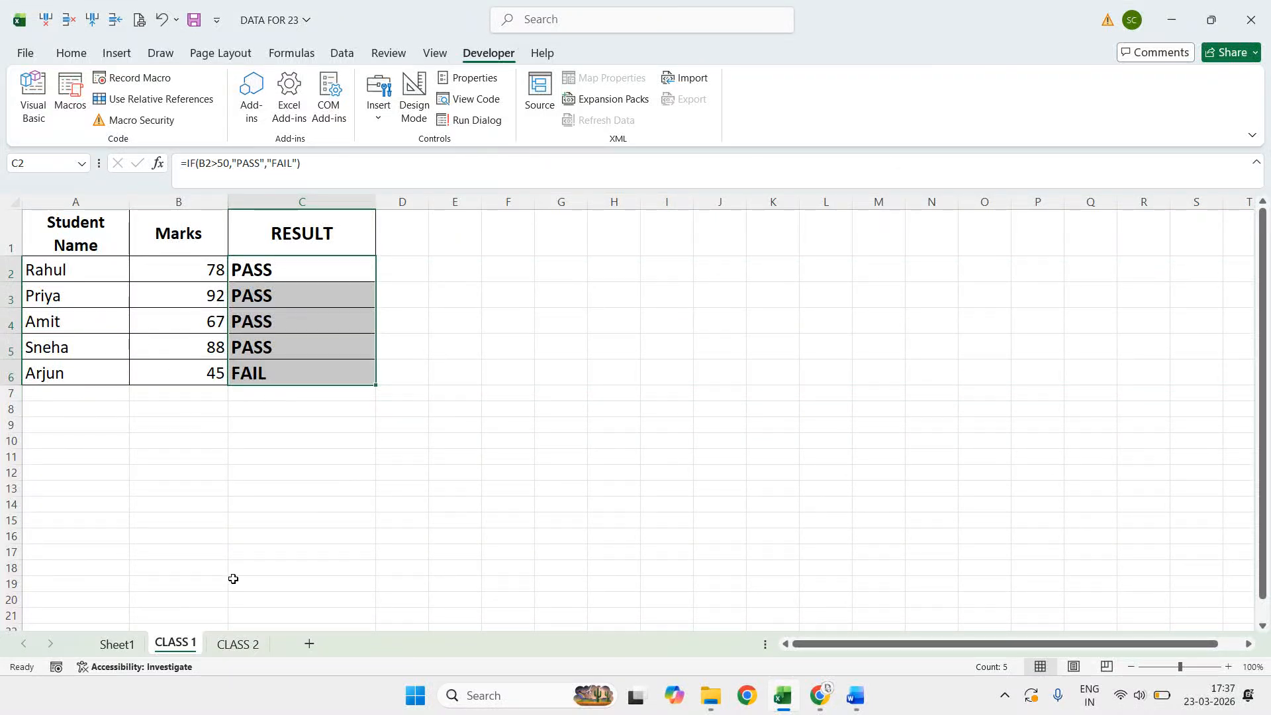
Step: Enter the header RESULT in cell C1 of the CLASS 2 sheet
left_click(252, 643)
scroll(101, 348, "up", 7)
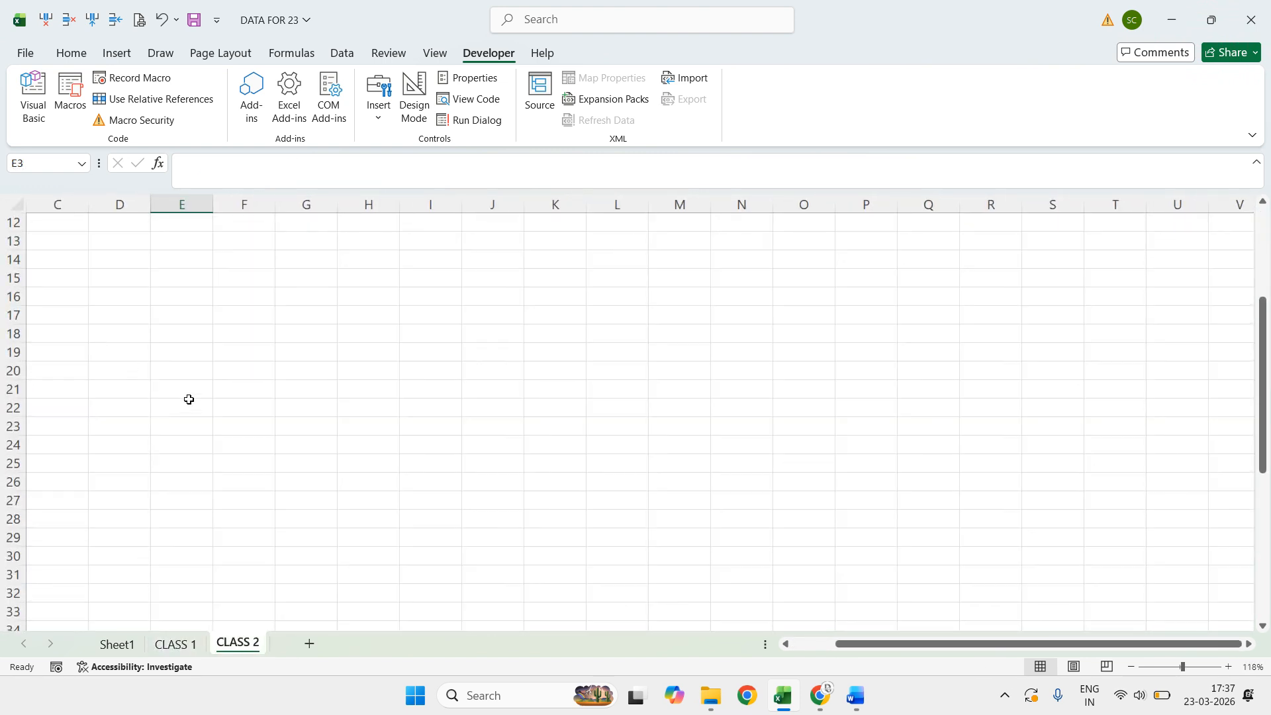
left_click_drag(936, 647, 625, 669)
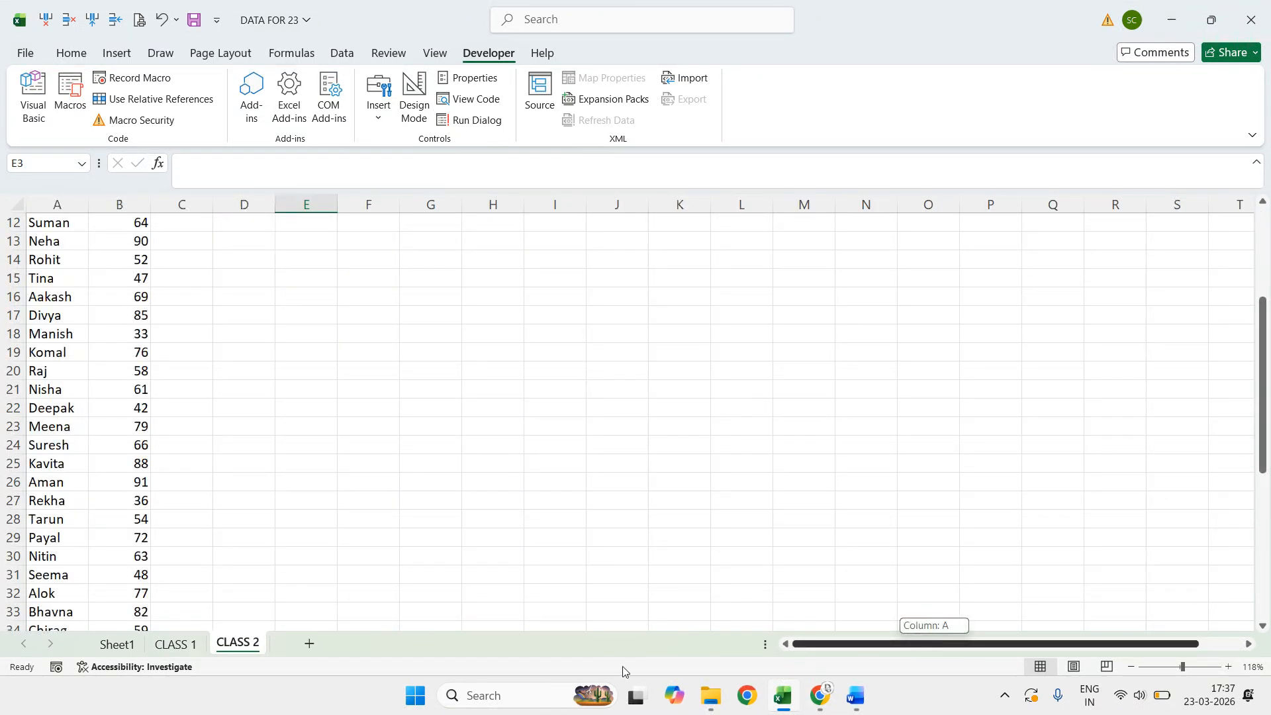
scroll(0, 293, "up", 4)
scroll(97, 349, "up", 8)
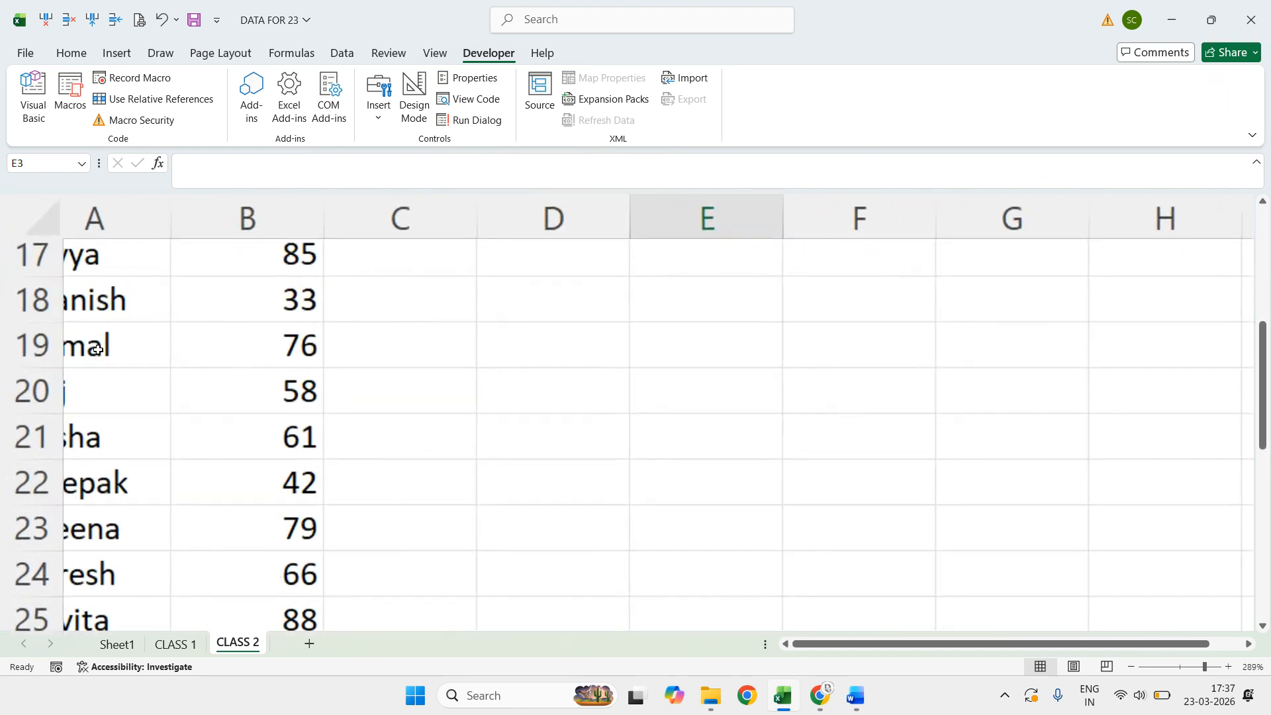
left_click_drag(1263, 391, 1263, 238)
left_click(429, 272)
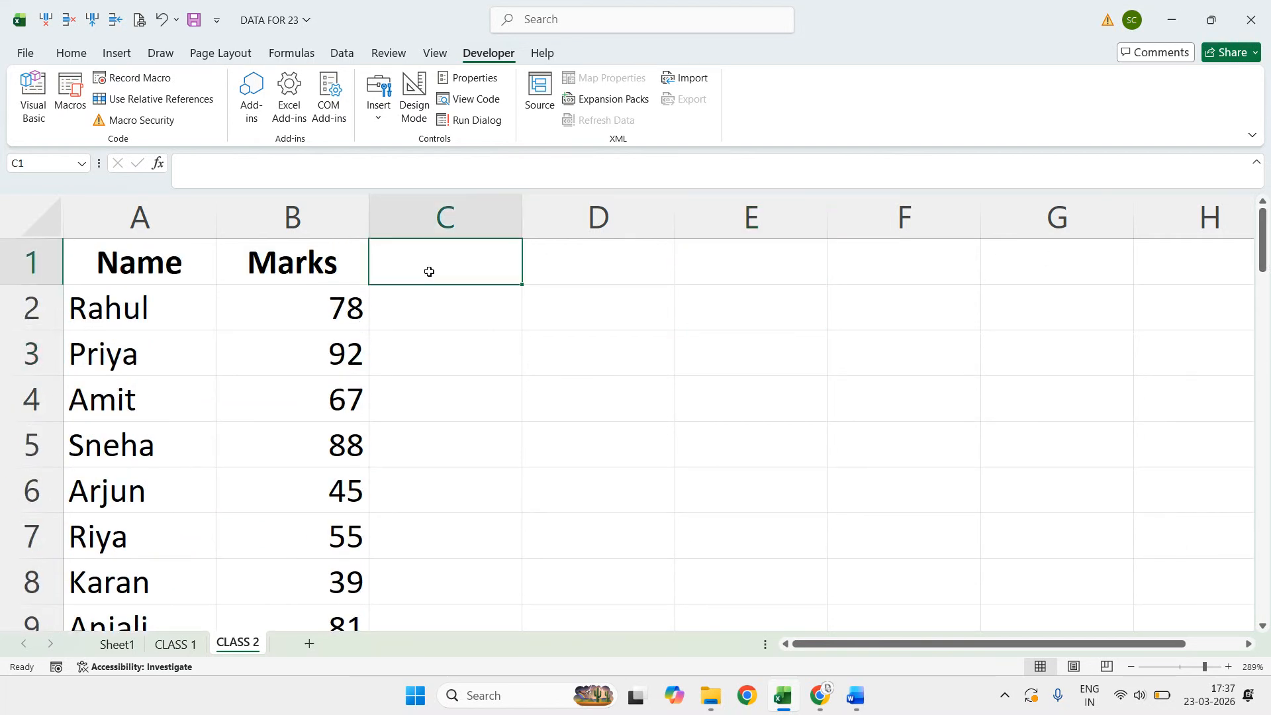
type("R")
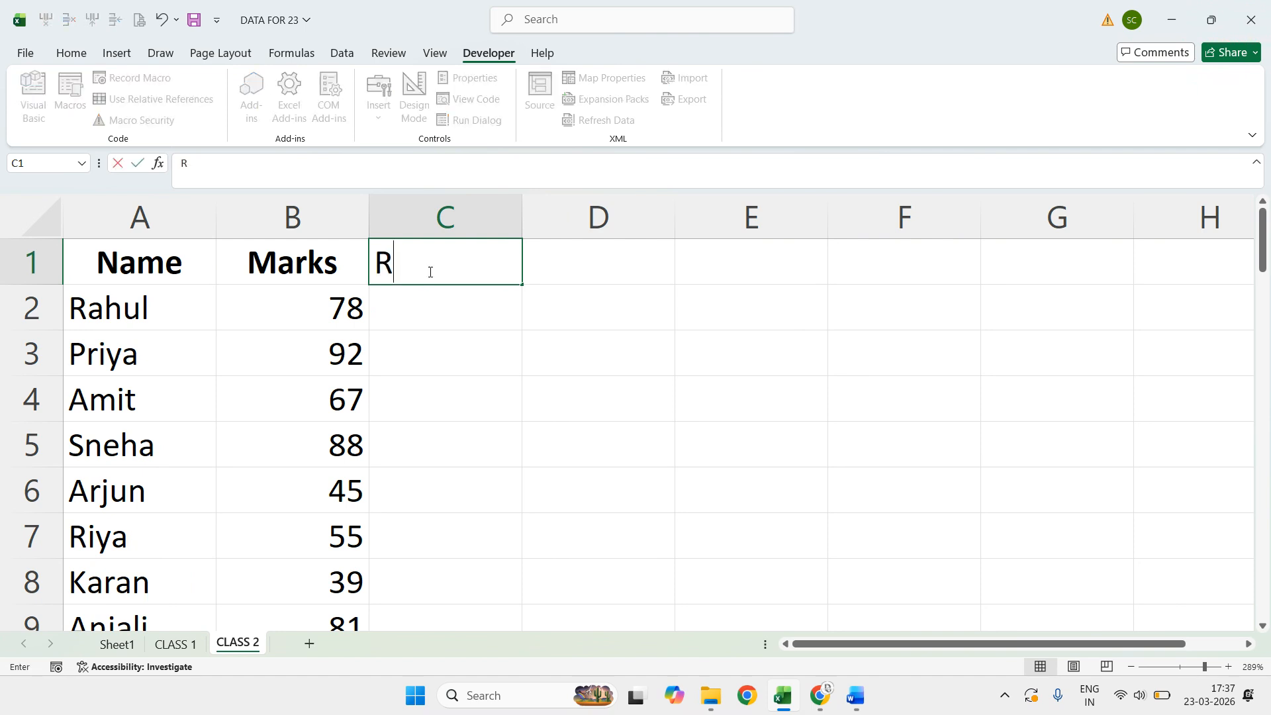
type("ESULT")
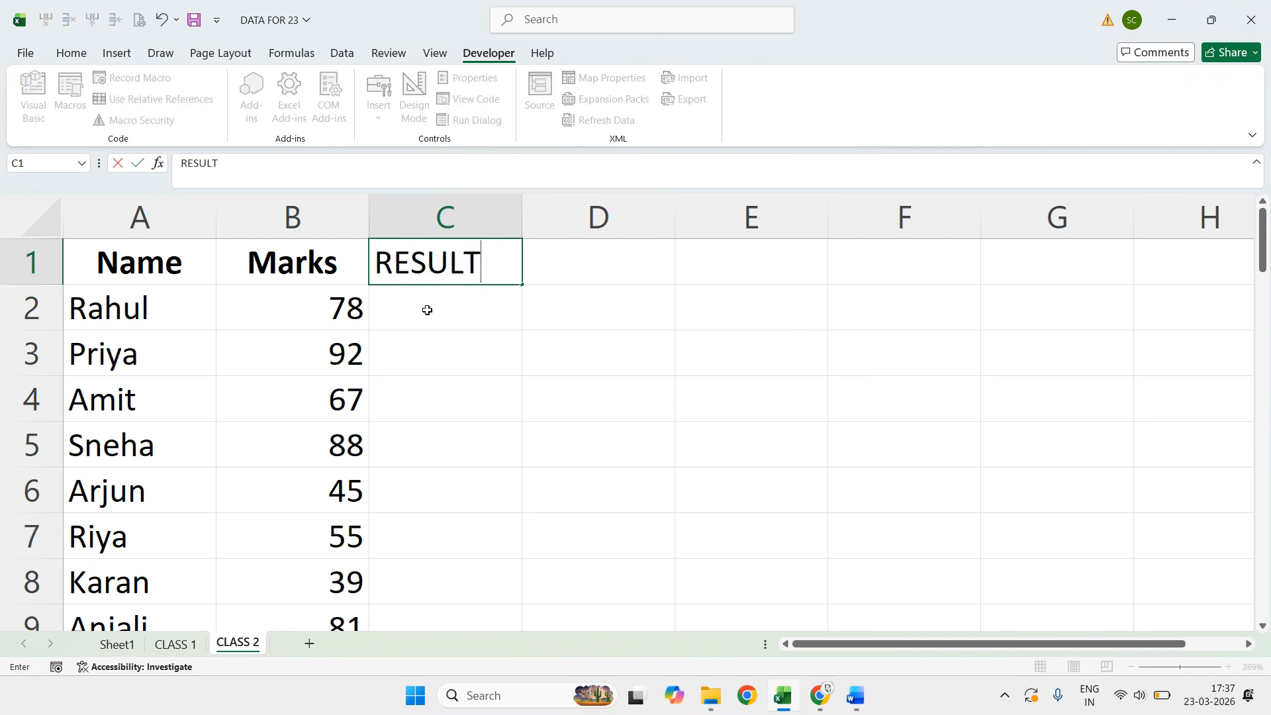
key("Return")
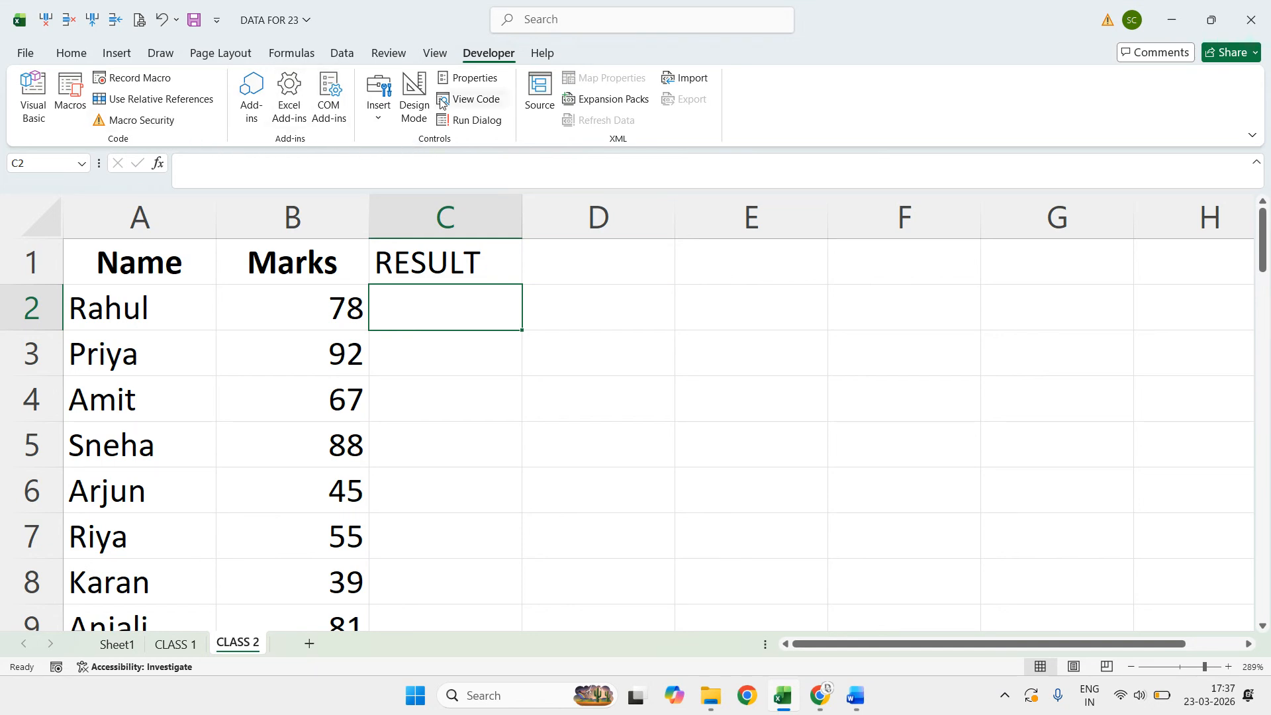
Step: Run the STU macro on the CLASS 2 sheet
left_click(433, 58)
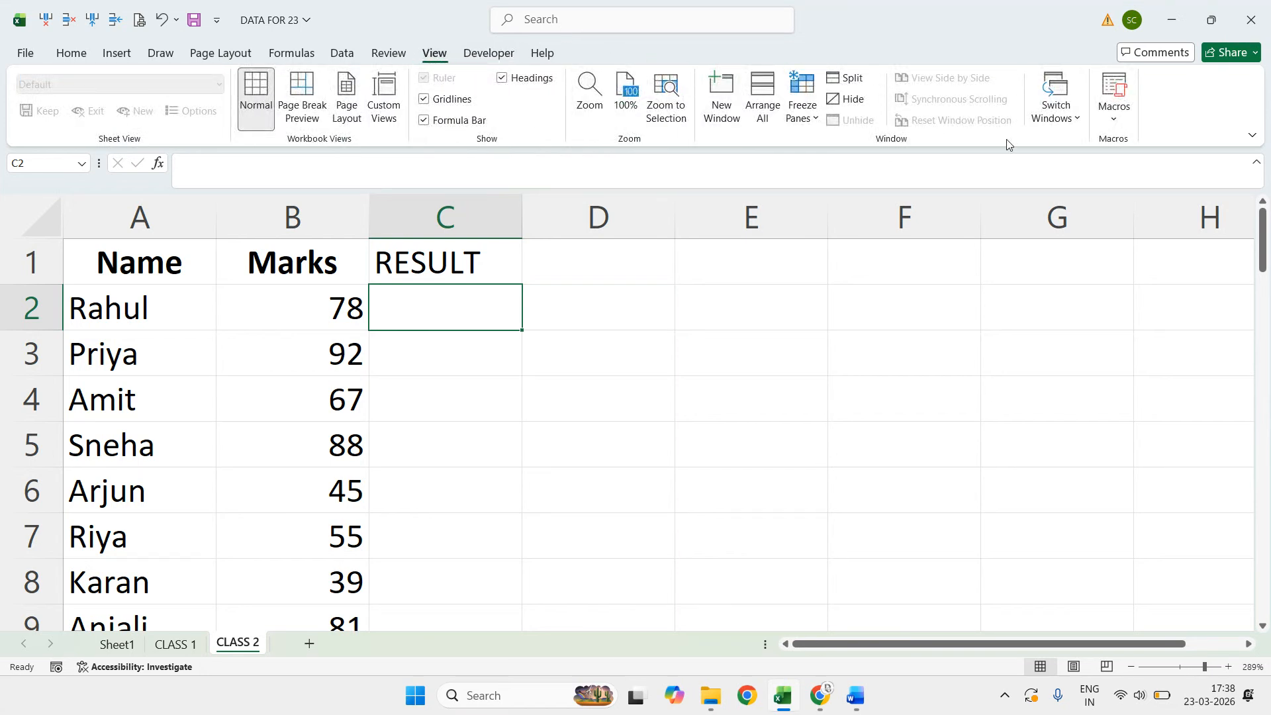
left_click(1121, 122)
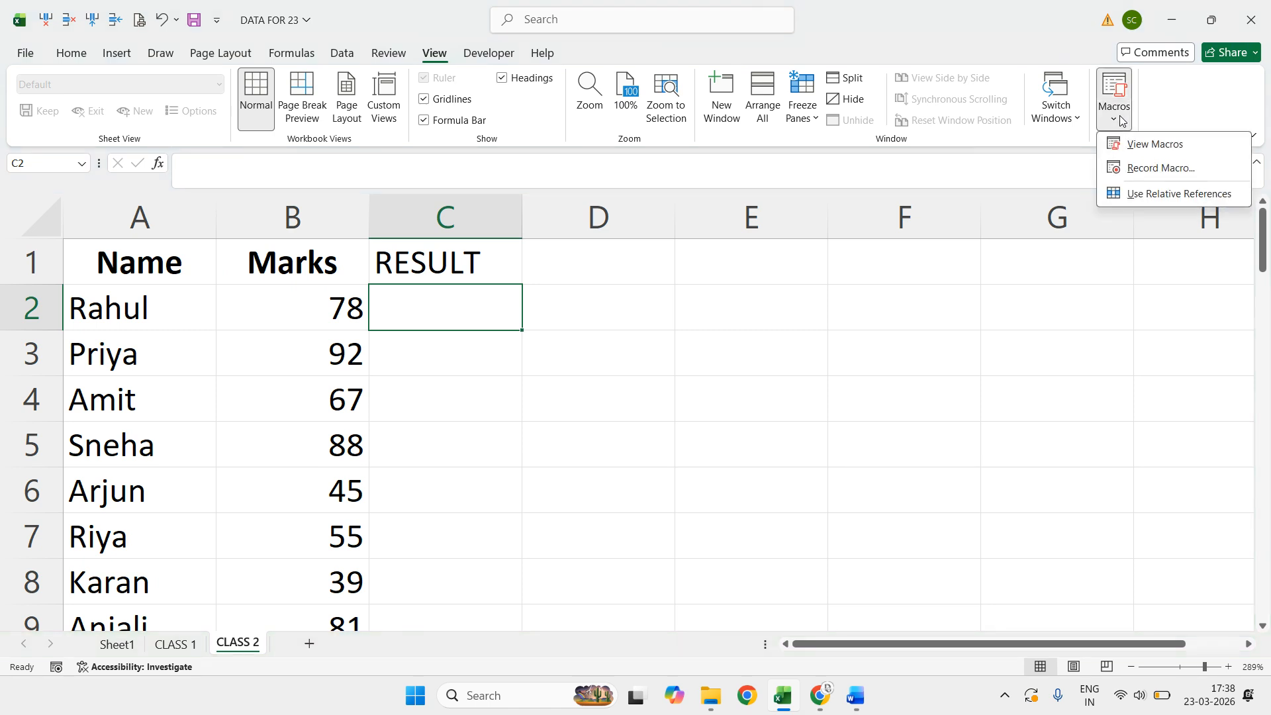
left_click(1139, 151)
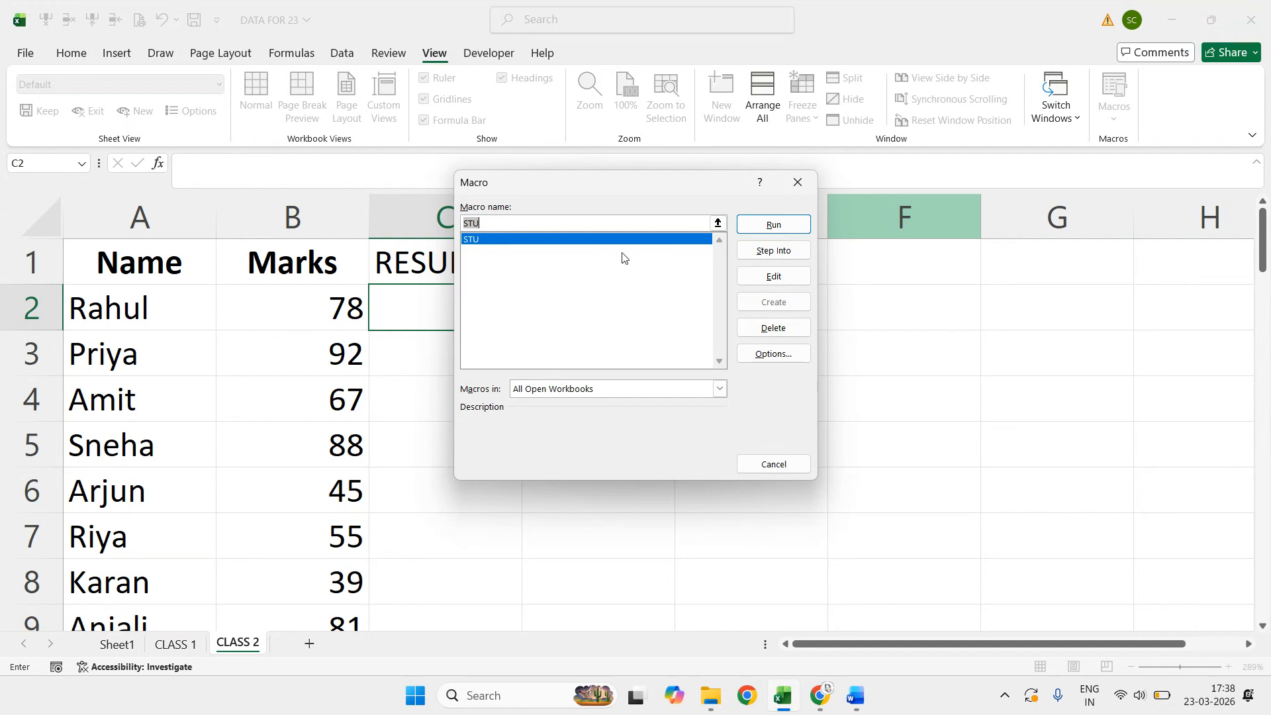
left_click(766, 230)
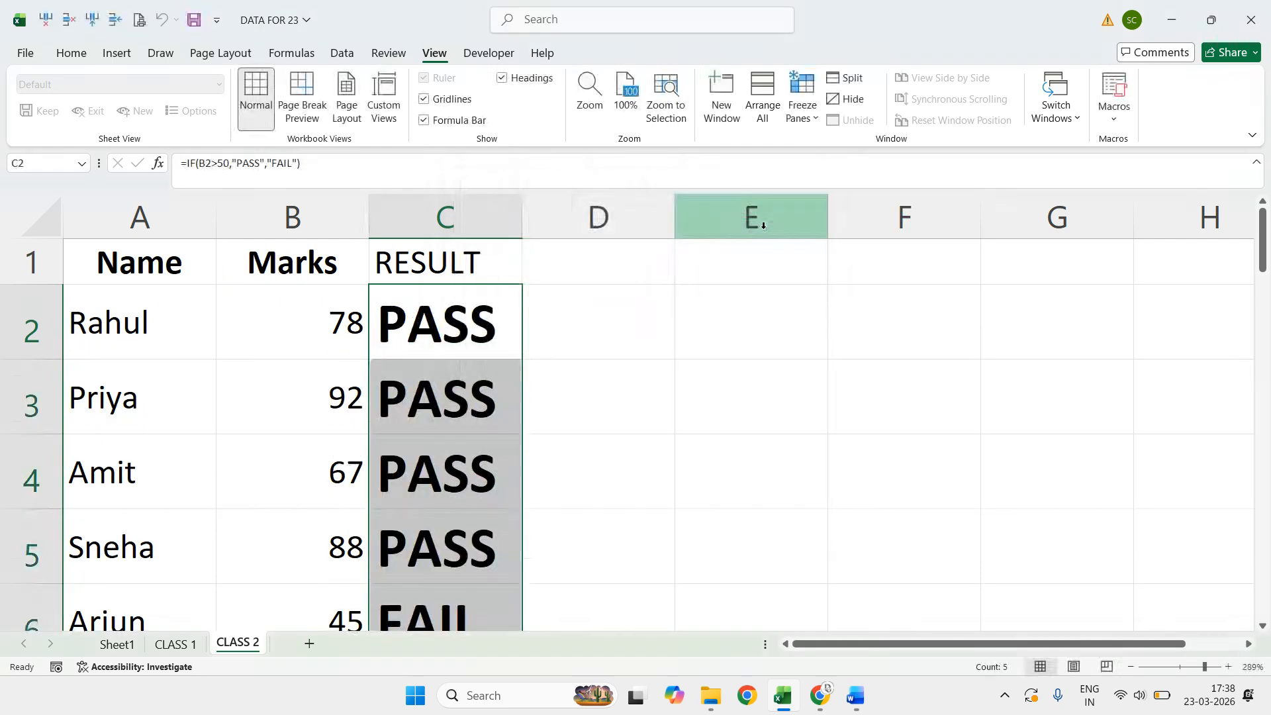
Step: Extend the result formulas from C2:C6 down through all remaining student rows, and select cell C2
scroll(478, 369, "down", 4)
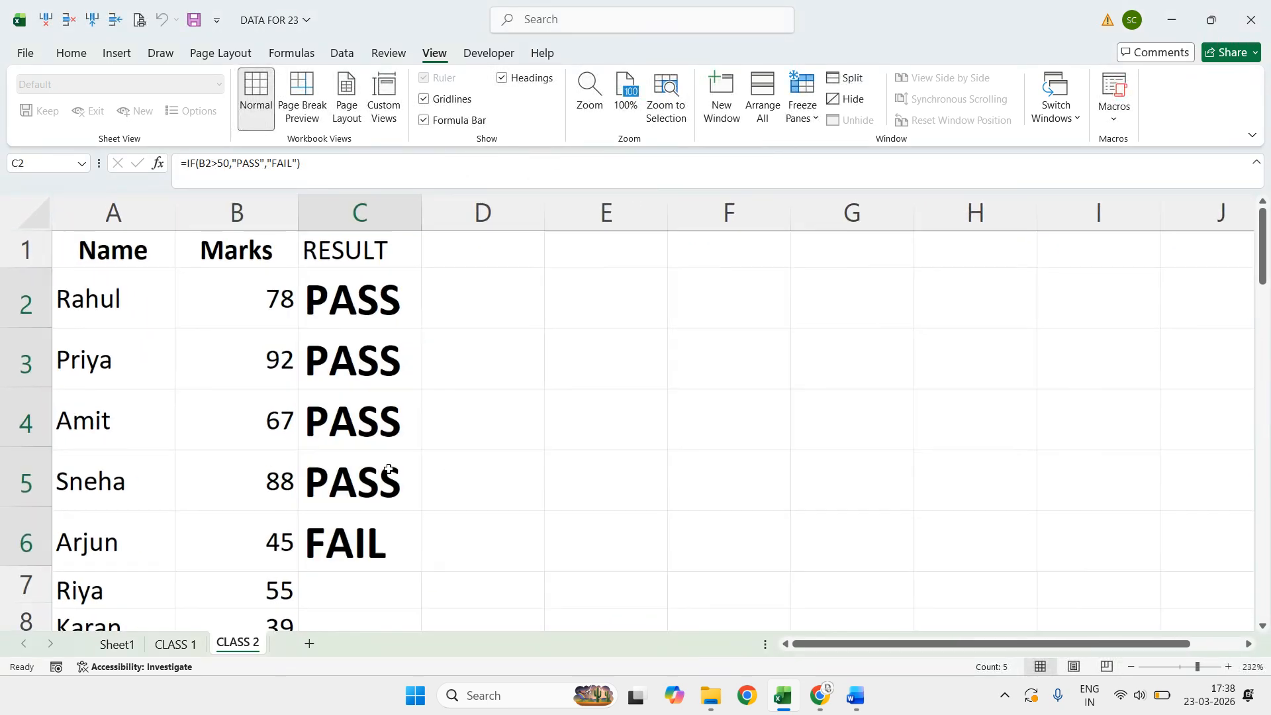
double_click(421, 566)
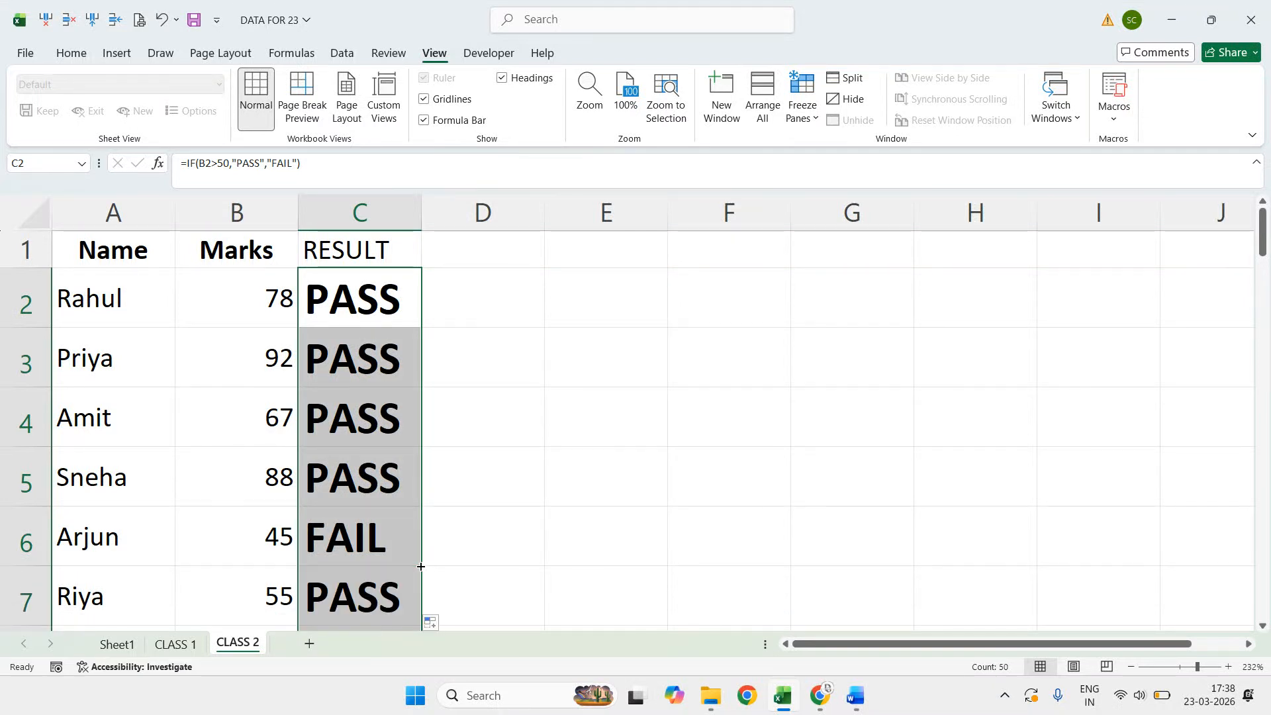
left_click_drag(1265, 245, 1265, 245)
left_click(406, 292)
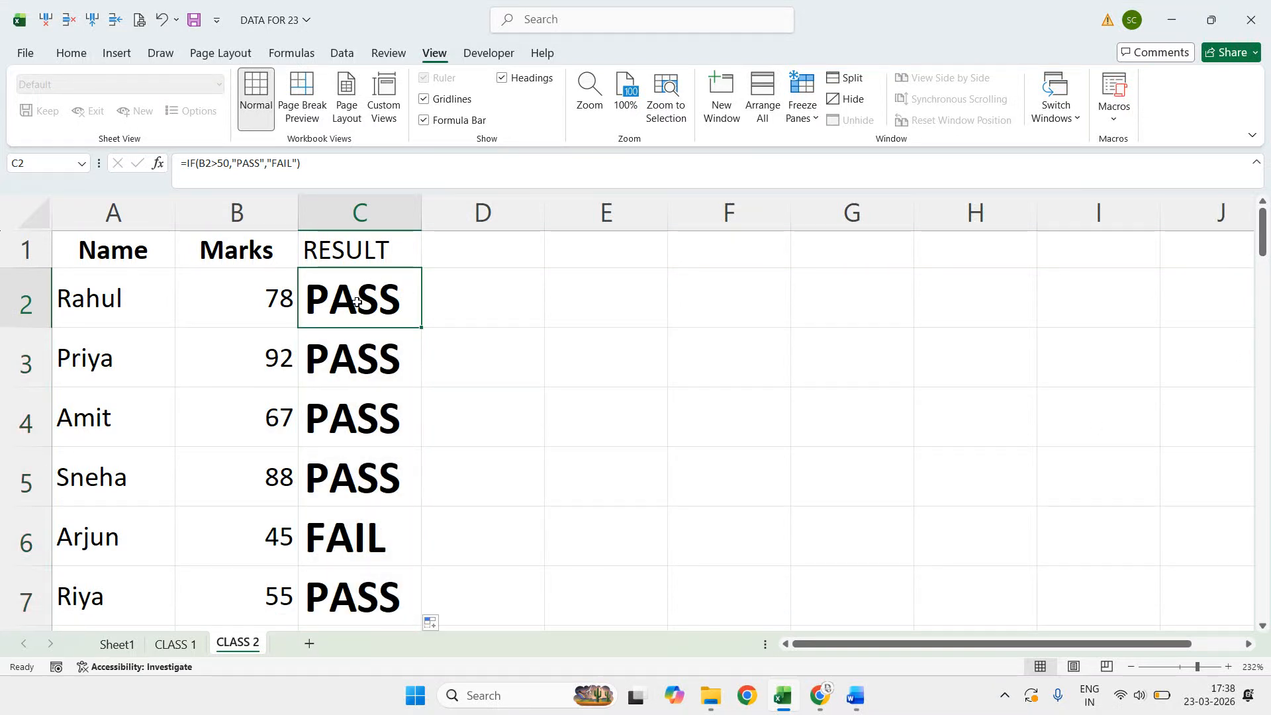
Step: Reduce the font size of the whole RESULT column (column C) to 8
left_click(353, 217)
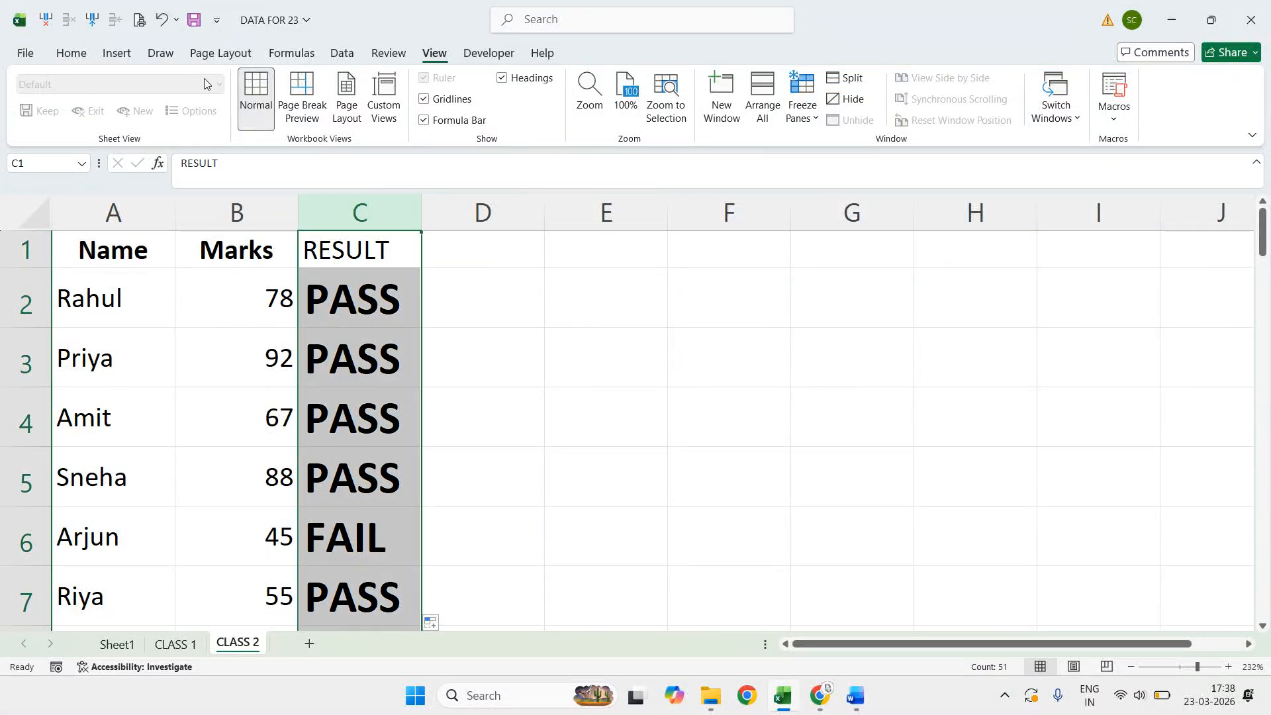
left_click(71, 53)
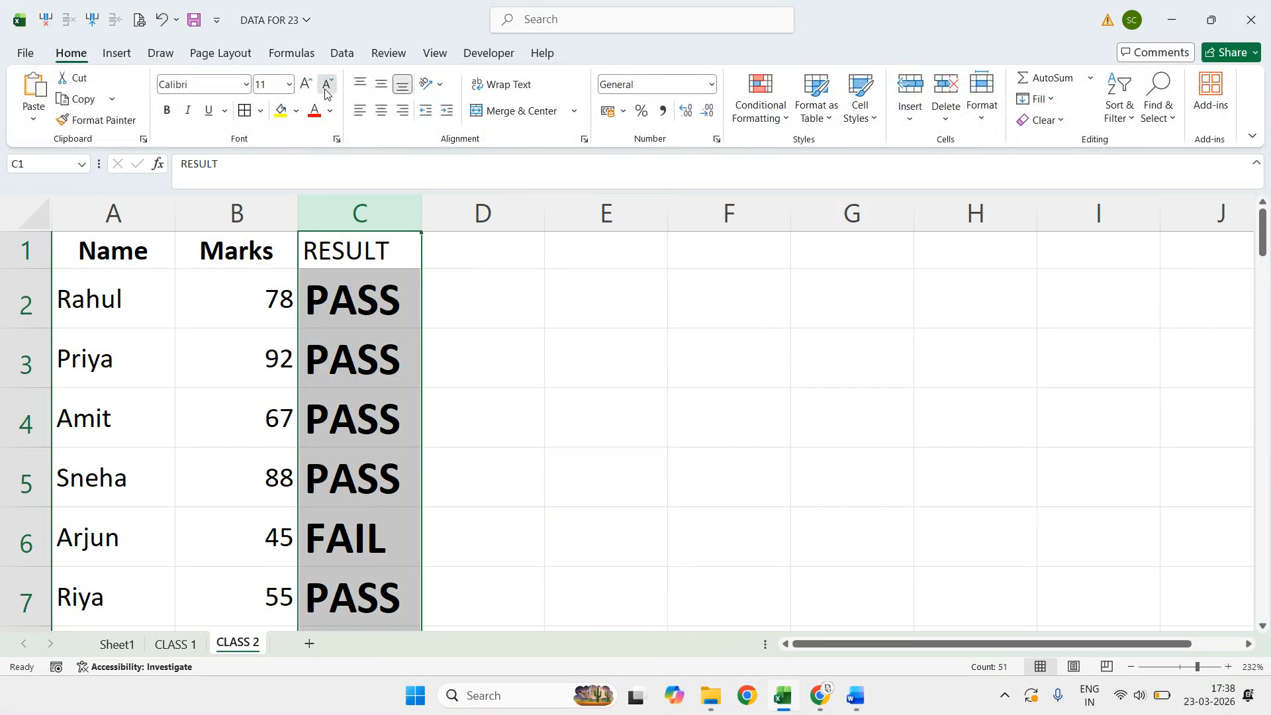
left_click(327, 84)
left_click(327, 84)
left_click(327, 84)
Step: Review the PASS/FAIL results in column C against the marks, from the first student to the last row and back
left_click(361, 348)
key("Down")
key("Down")
key("Down")
key("Down")
key("Down")
key("Down")
key("Down")
key("Down")
key("Down")
key("Down")
key("Down")
key("Down")
key("Down")
key("Down")
key("Down")
key("Down")
key("Down")
key("Down")
key("Down")
key("Down")
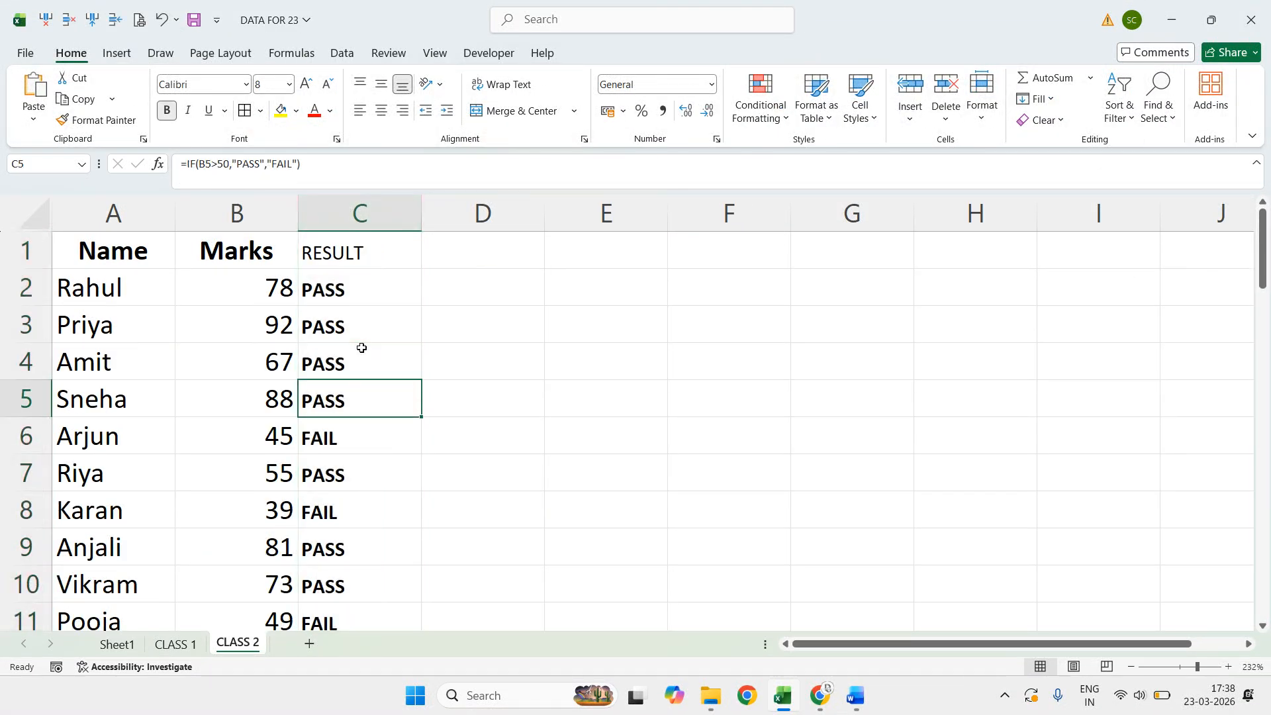
key("Down")
key("Down")
key("Down")
key("Down")
key("Down")
key("Down")
key("Down")
key("Down")
key("Down")
key("Down")
key("Down")
key("Down")
key("Down")
key("Down")
key("Down")
key("Down")
key("Down")
key("Down")
key("Down")
key("Down")
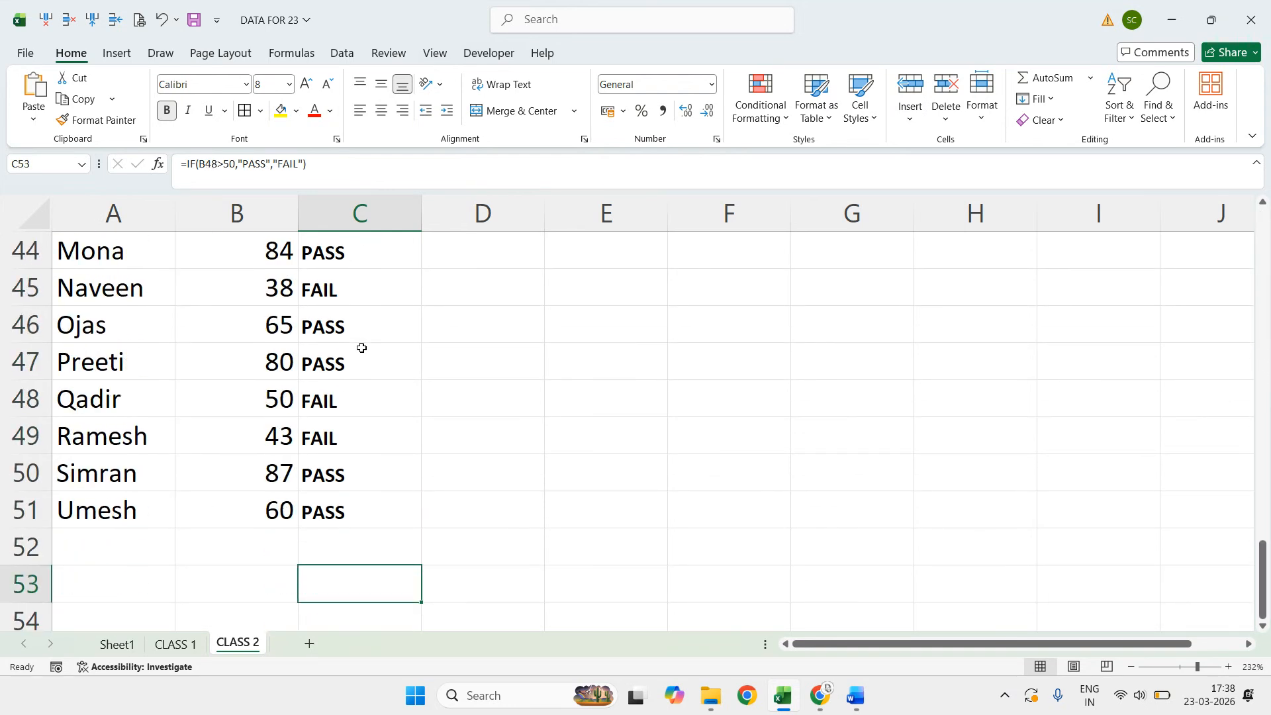
key("Up")
key("Up")
key("Up")
key("Up")
key("Up")
key("Up")
key("Up")
key("Up")
key("Up")
key("Up")
key("Up")
key("Up")
key("Up")
key("Up")
key("Up")
key("Up")
key("Up")
key("Up")
key("Up")
key("Up")
key("Up")
key("Up")
key("Up")
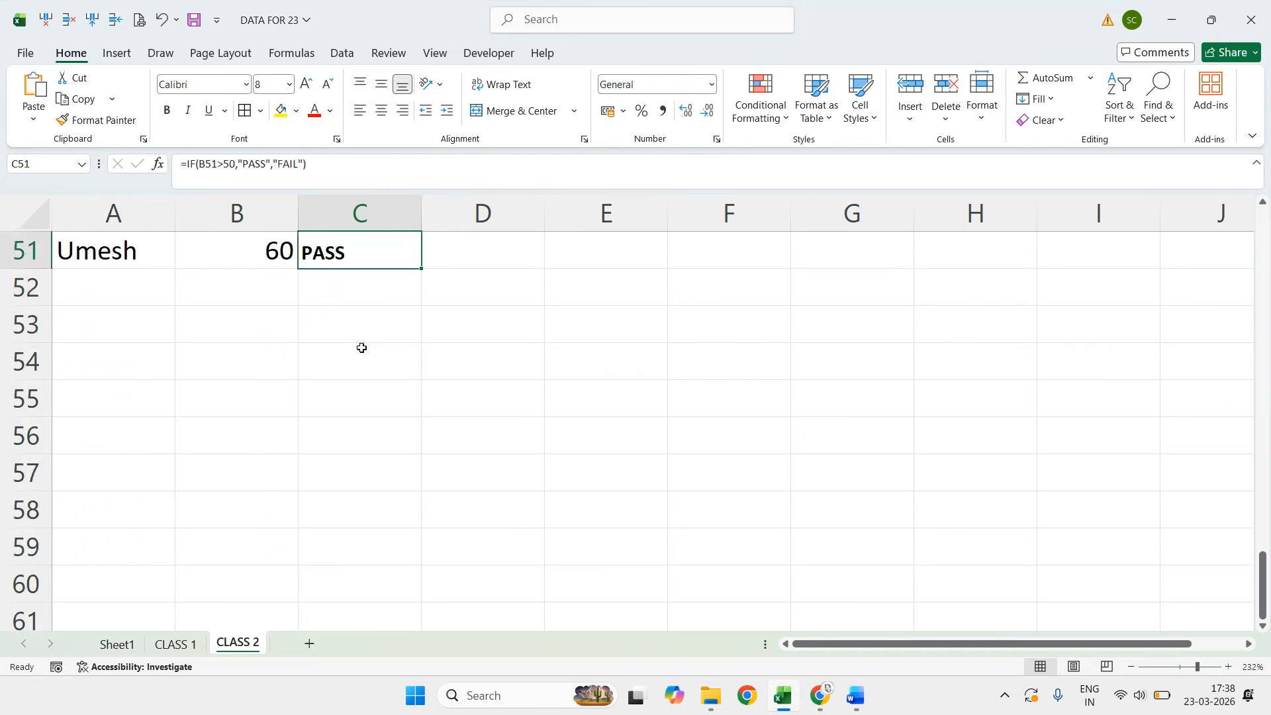
key("Up")
key("Up")
key("Up")
key("Up")
key("Up")
key("Up")
key("Up")
key("Up")
key("Up")
key("Up")
key("Up")
key("Up")
key("Up")
key("Up")
key("Up")
key("Up")
key("Up")
key("Up")
key("Up")
key("Up")
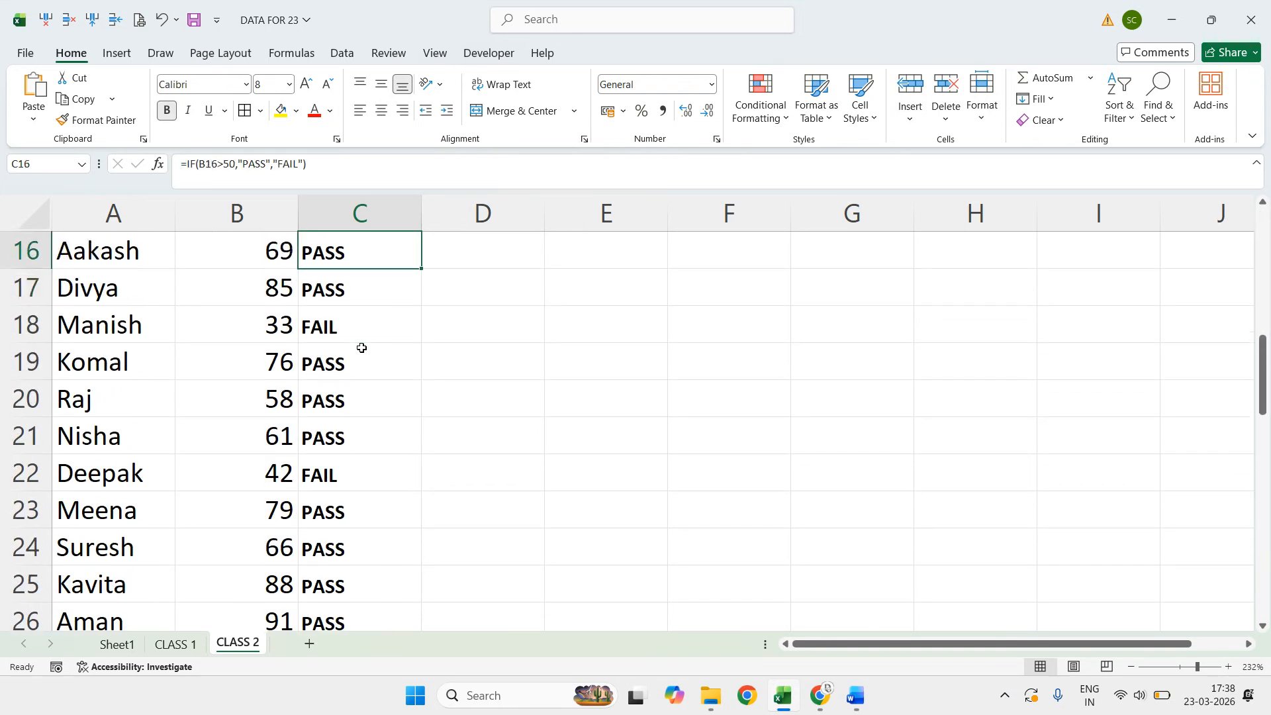
key("Down")
key("Down")
key("Down")
key("Down")
key("Down")
key("Down")
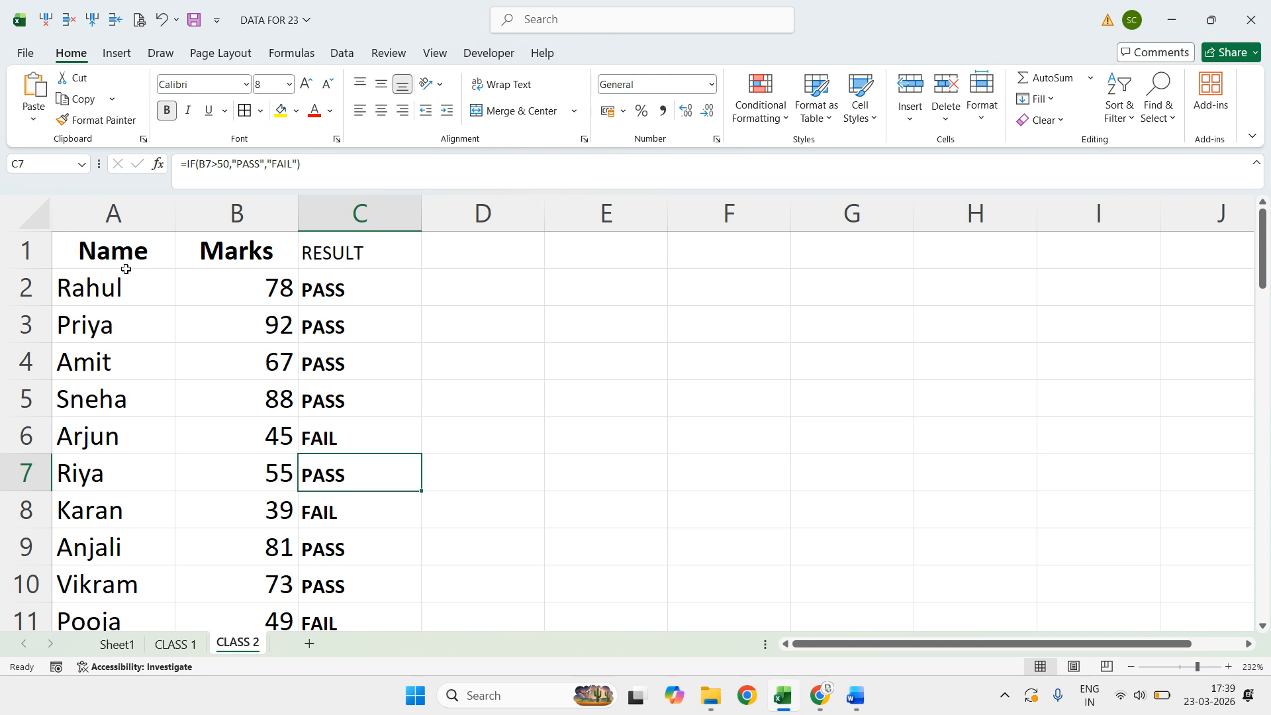
left_click_drag(114, 262, 276, 350)
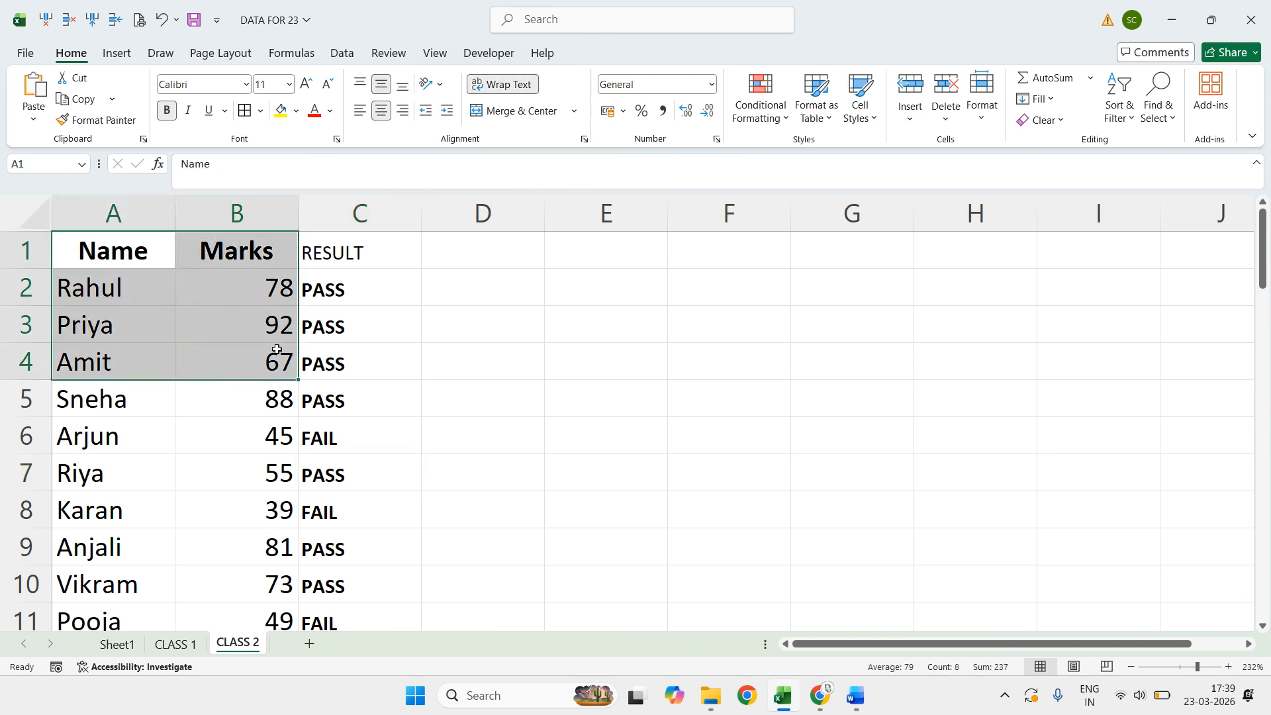
left_click(375, 371)
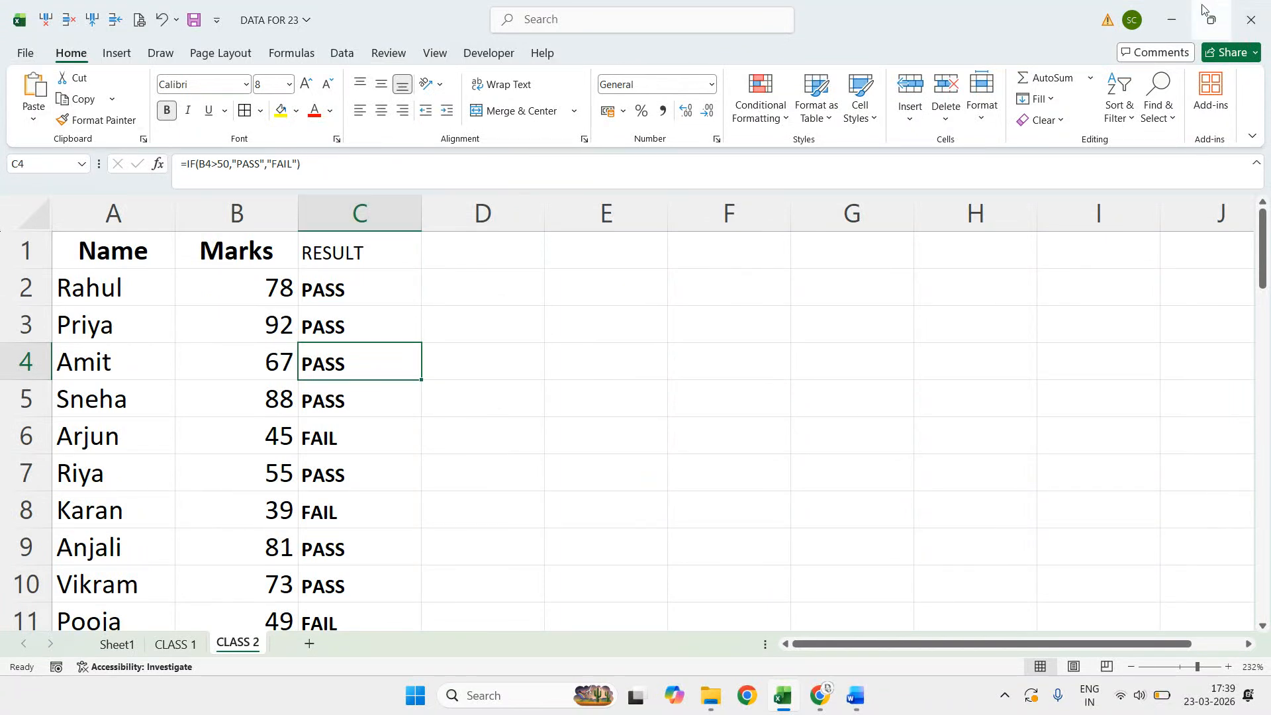
left_click(1183, 11)
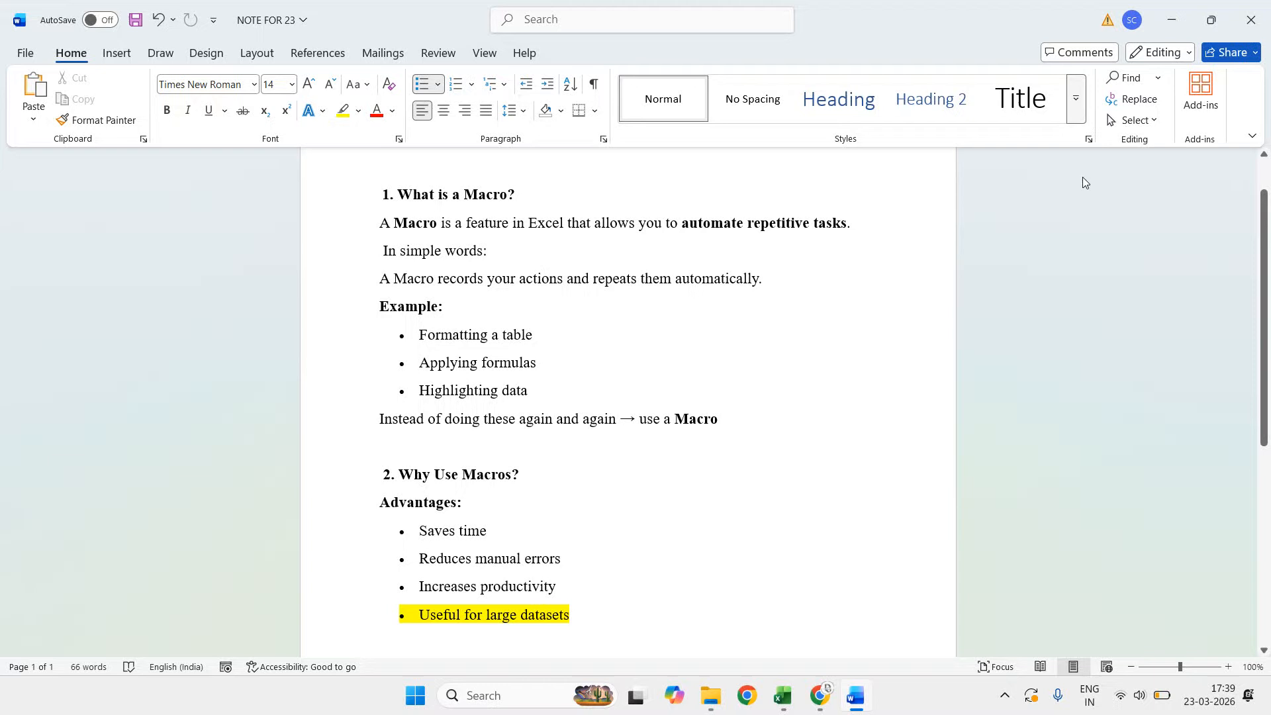
left_click(819, 695)
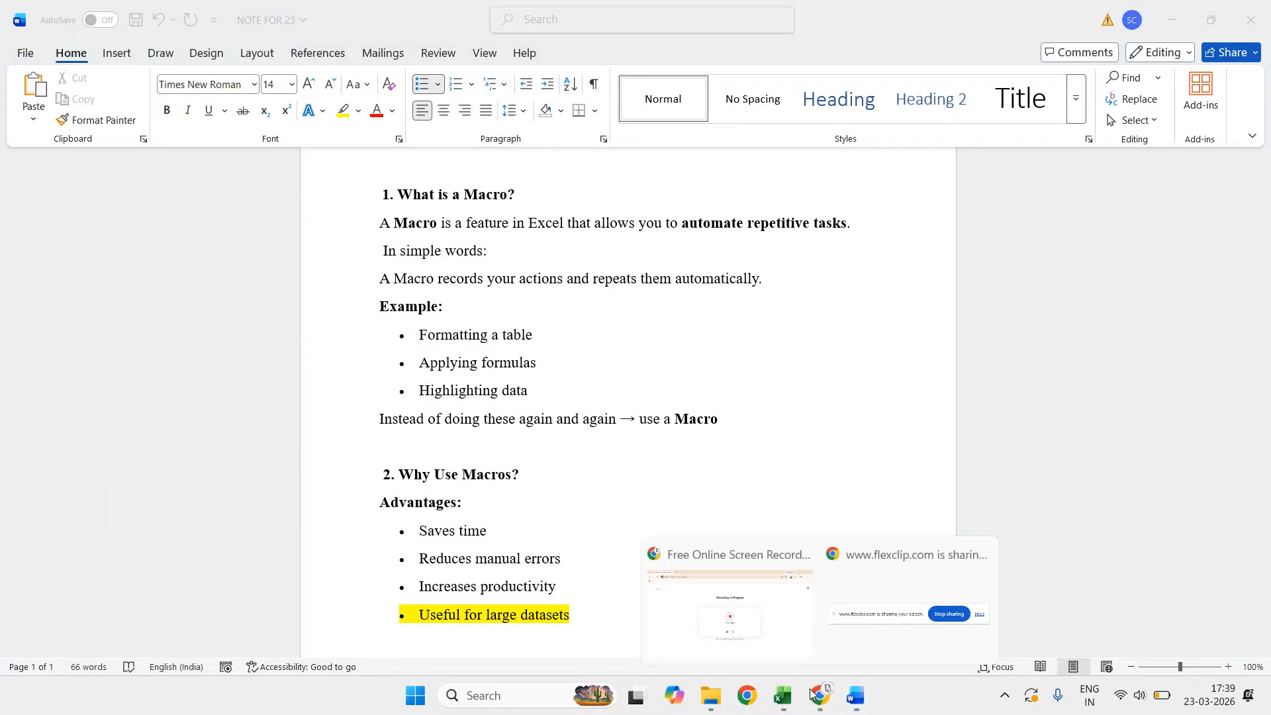